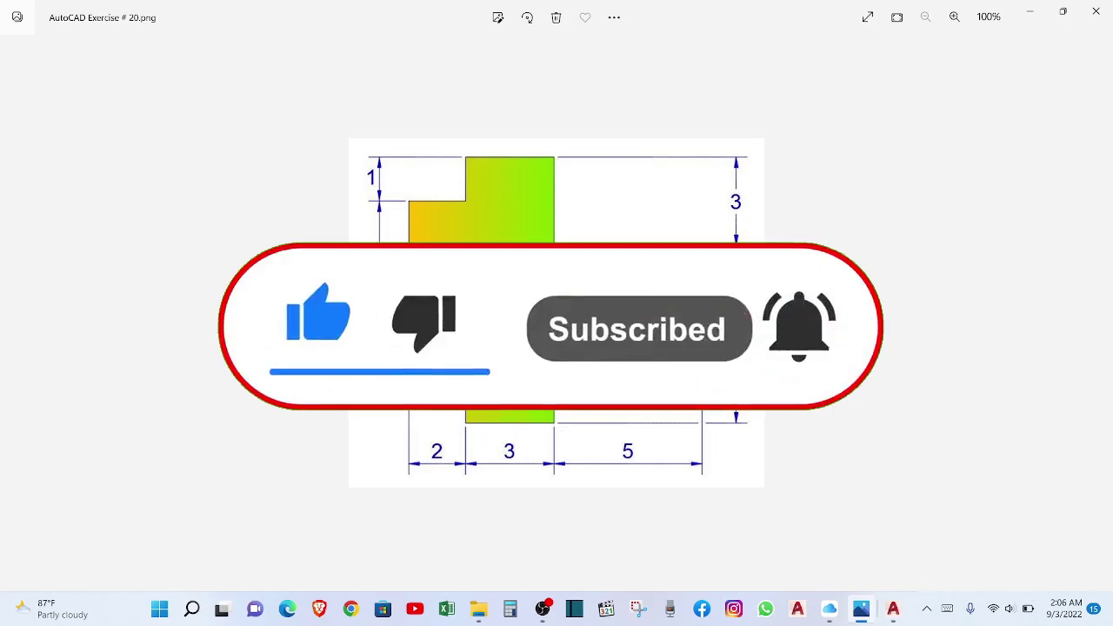
Step: Switch from the reference image to the blank AutoCAD drawing
{"action": "left_click", "coordinate": [893, 609]}
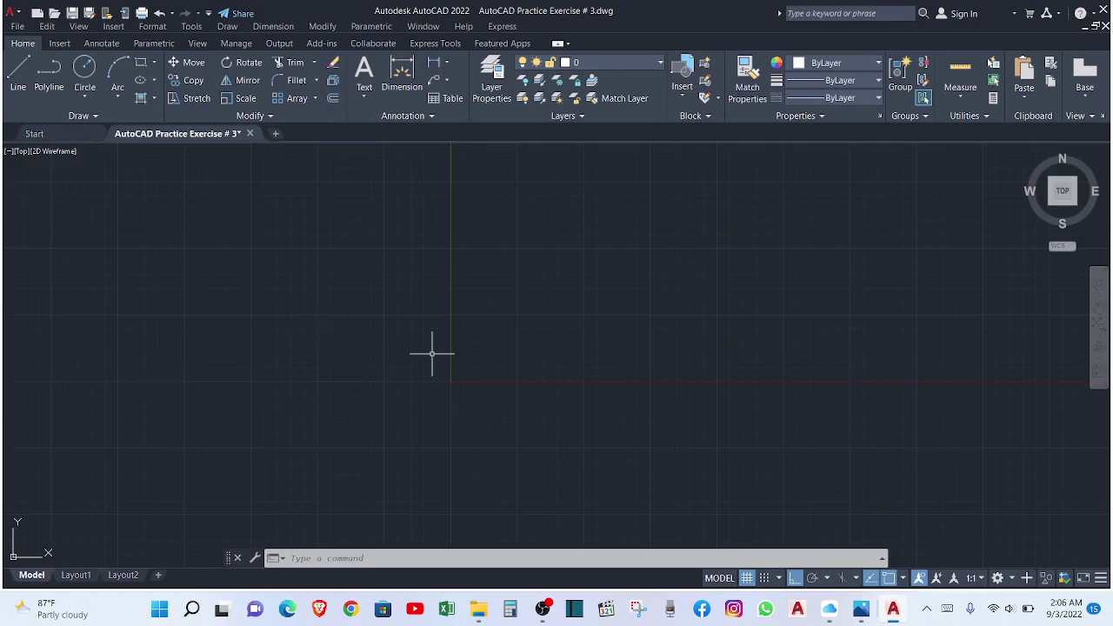
Step: Set units to Decimal, precision 0, Millimeters insertion scale, then recheck the reference image
{"action": "type", "text": "unit"}
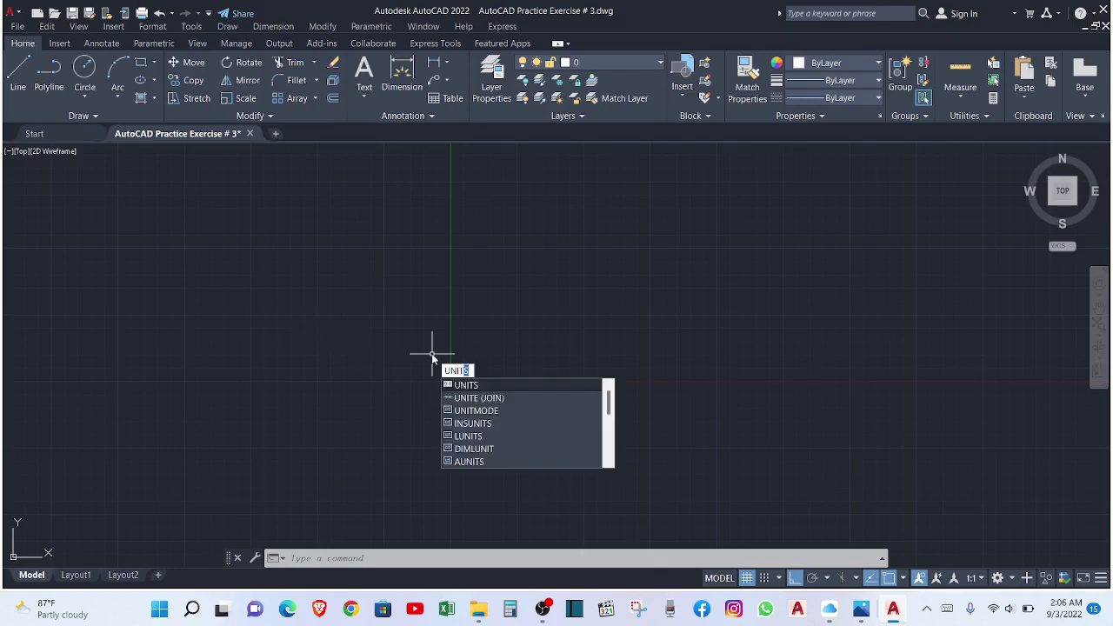
{"action": "key", "text": "Return"}
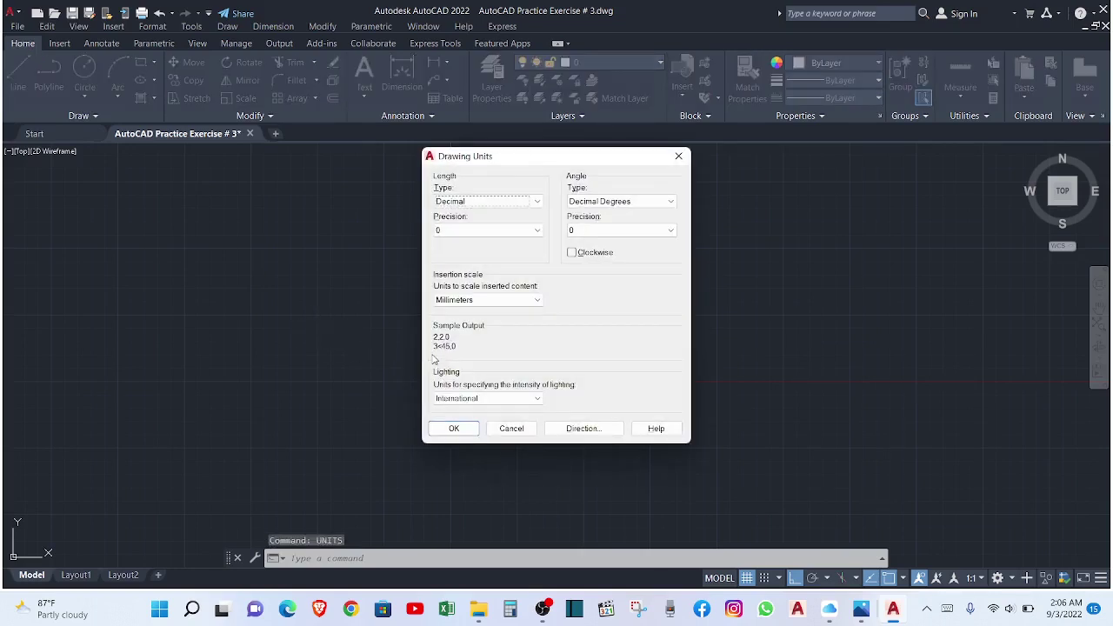
{"action": "left_click", "coordinate": [531, 230]}
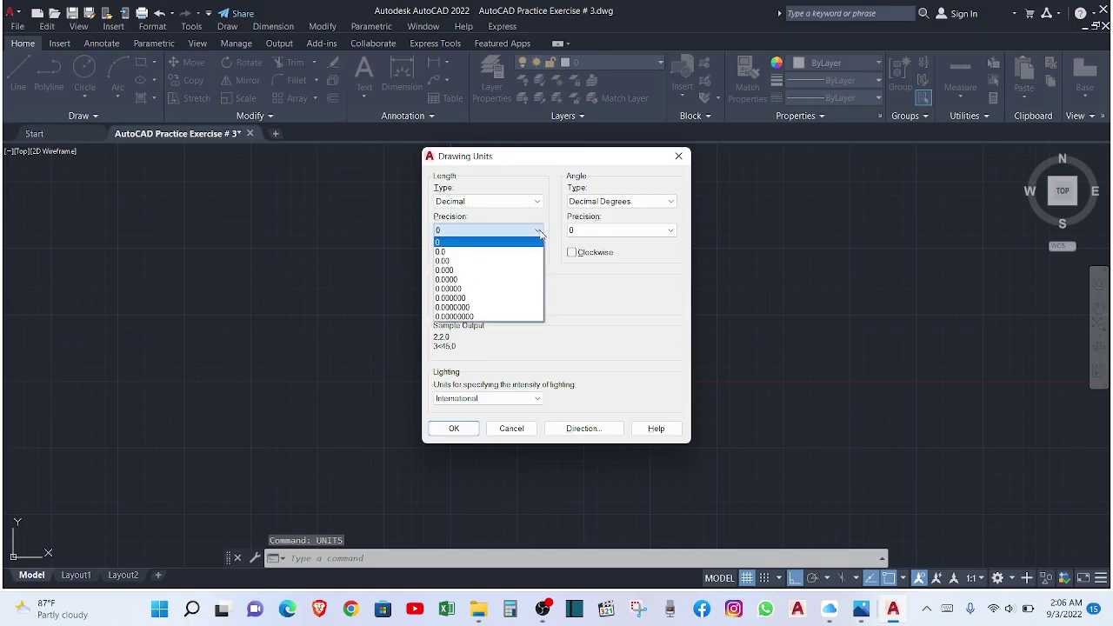
{"action": "left_click", "coordinate": [522, 242]}
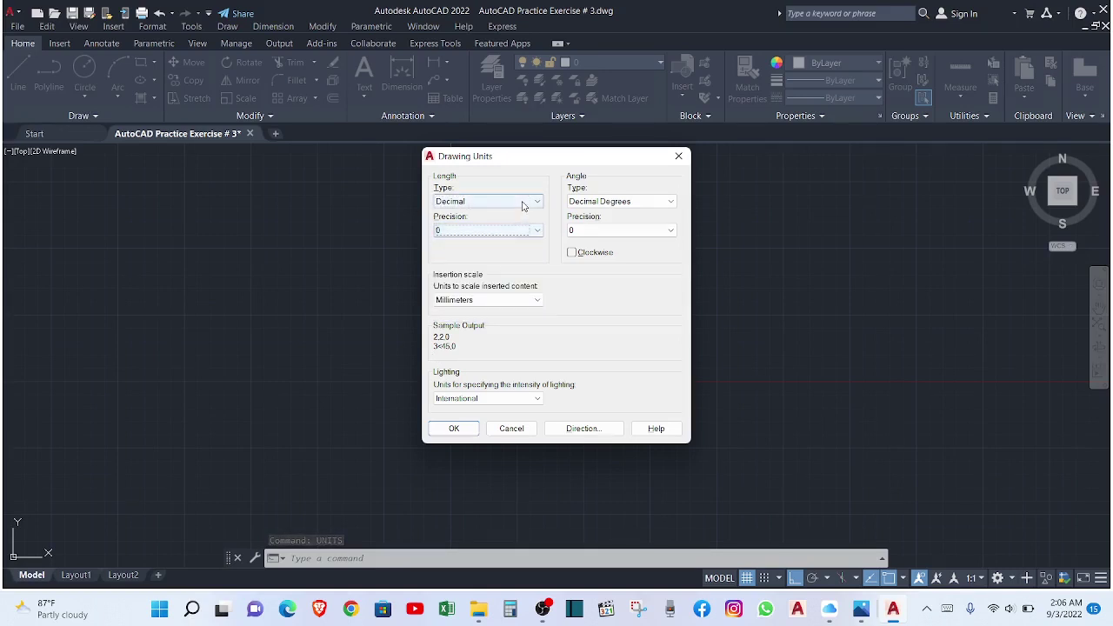
{"action": "left_click", "coordinate": [533, 203]}
{"action": "left_click", "coordinate": [533, 202]}
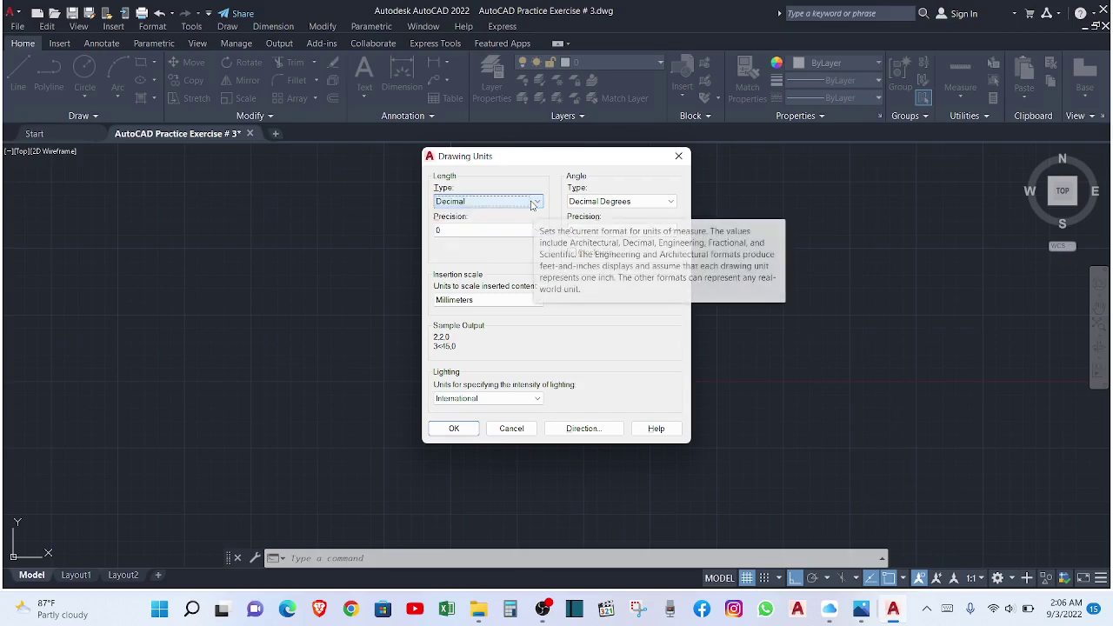
{"action": "left_click", "coordinate": [521, 300]}
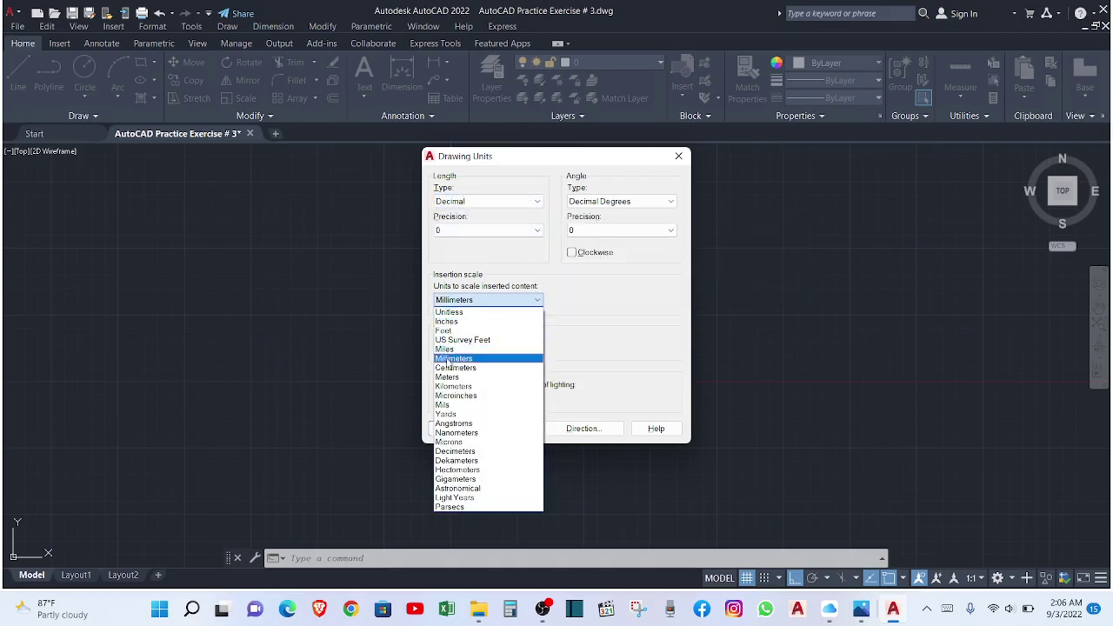
{"action": "left_click", "coordinate": [453, 358]}
{"action": "left_click", "coordinate": [465, 432]}
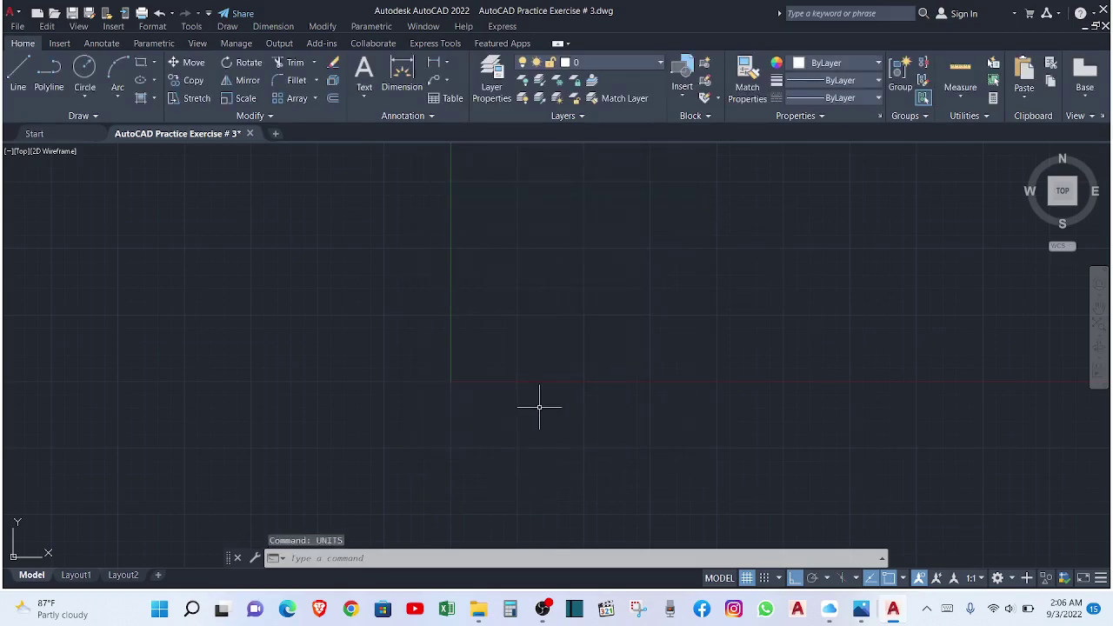
{"action": "left_click", "coordinate": [861, 609]}
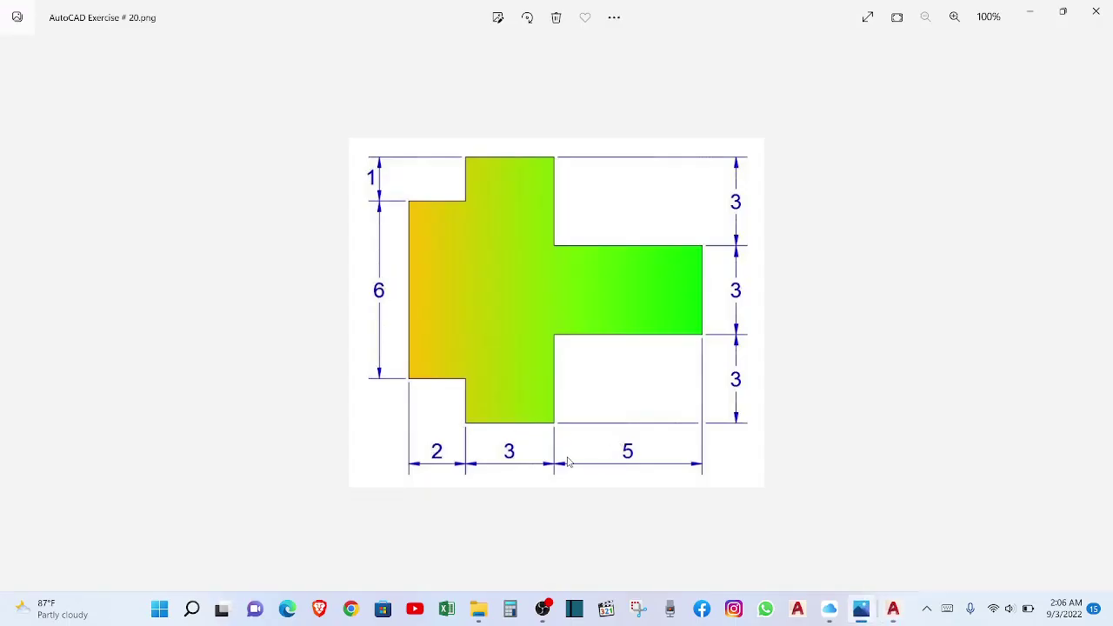
{"action": "left_click", "coordinate": [861, 609]}
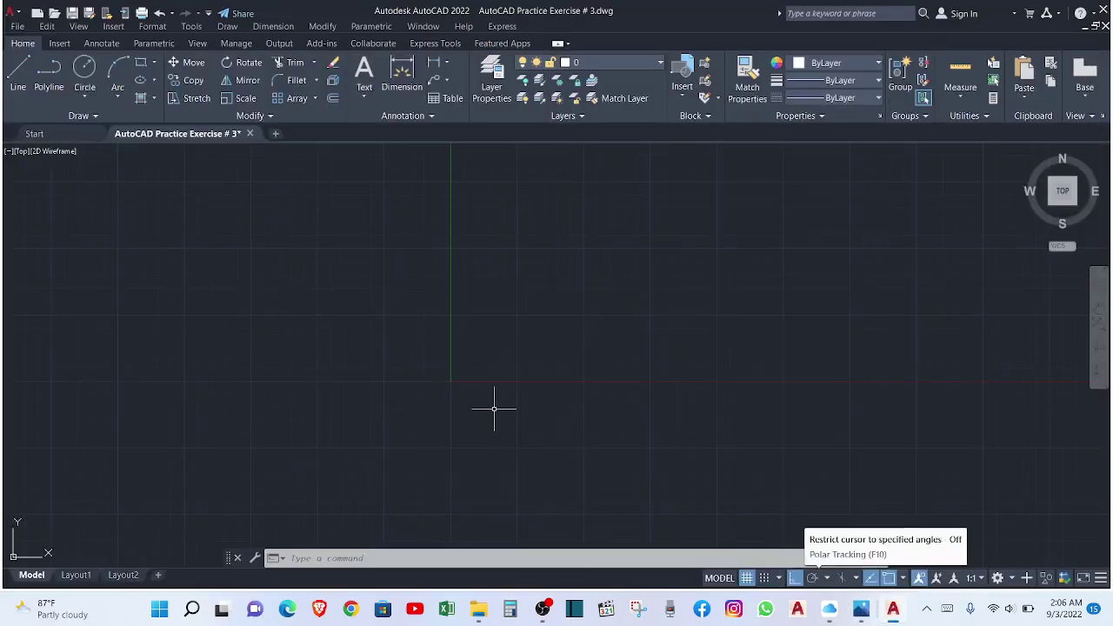
Step: Use LIMITS to set the lower-left corner to 0,0 and upper-right to 10,10
{"action": "type", "text": "limts"}
{"action": "key", "text": "Return"}
{"action": "type", "text": "0"}
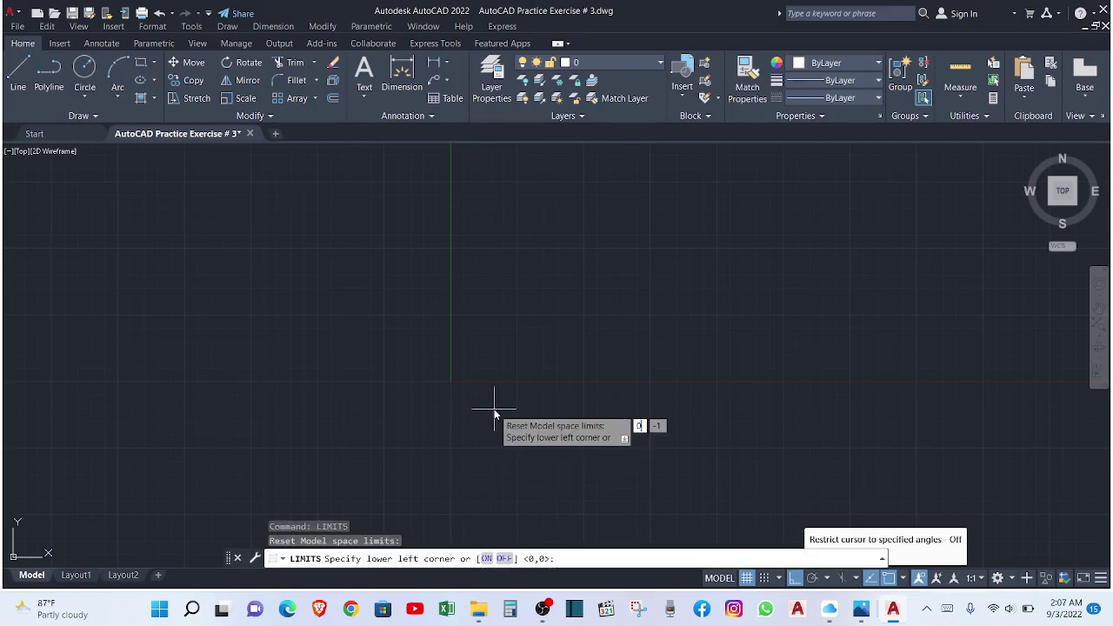
{"action": "type", "text": ",0"}
{"action": "key", "text": "Return"}
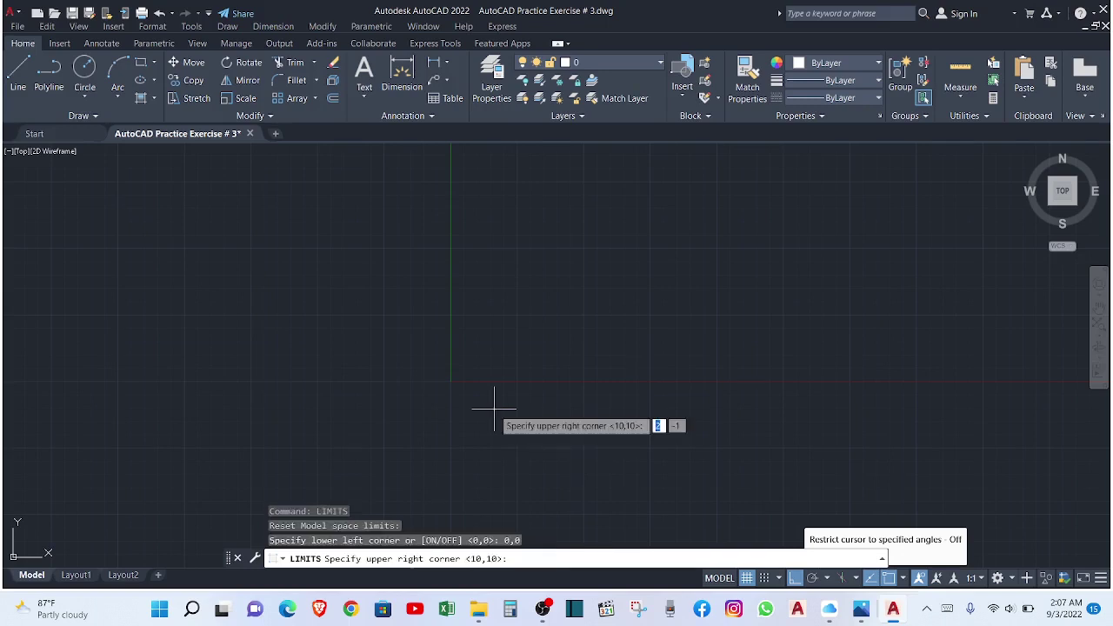
{"action": "type", "text": "10,"}
{"action": "type", "text": "10"}
{"action": "key", "text": "Return"}
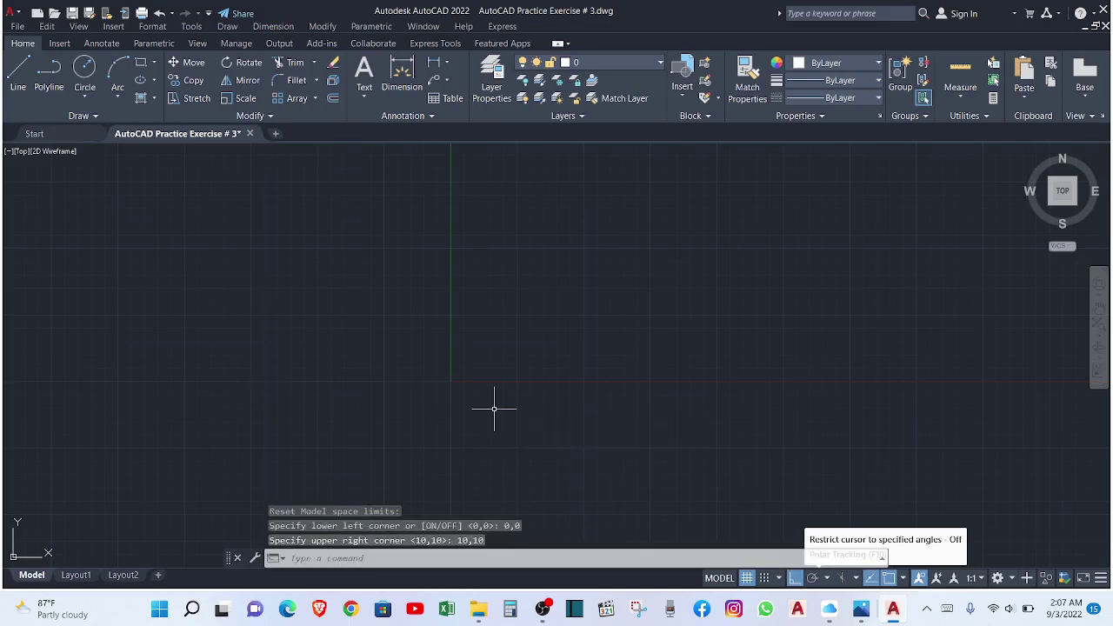
Step: Draw a 10-unit line at 90° from 0,0 with LINE, then zoom out
{"action": "type", "text": "LINE"}
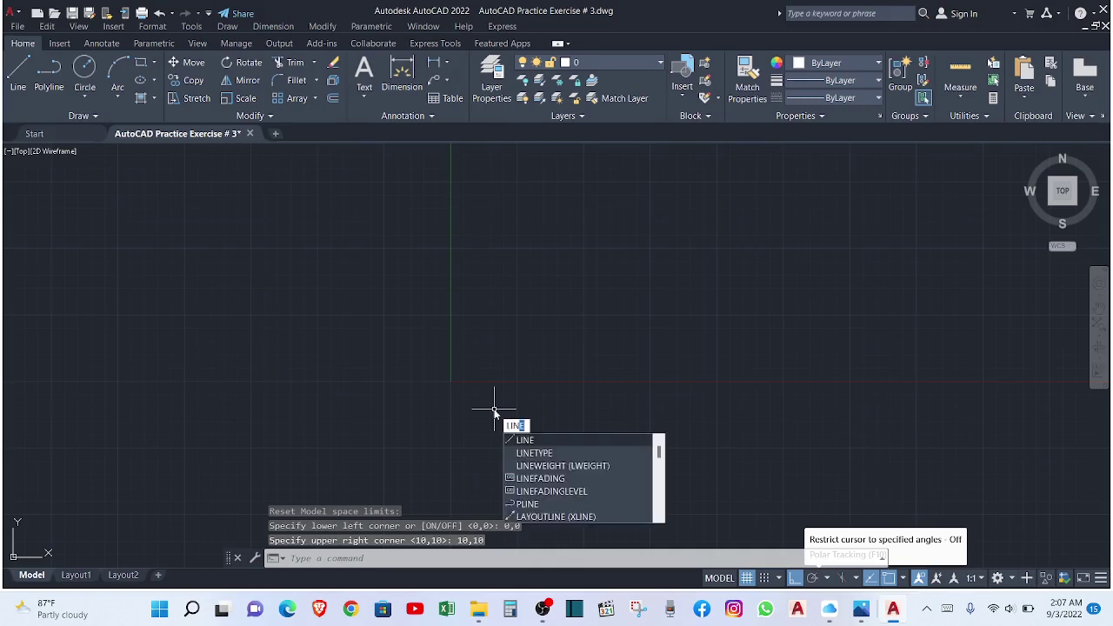
{"action": "key", "text": "Return"}
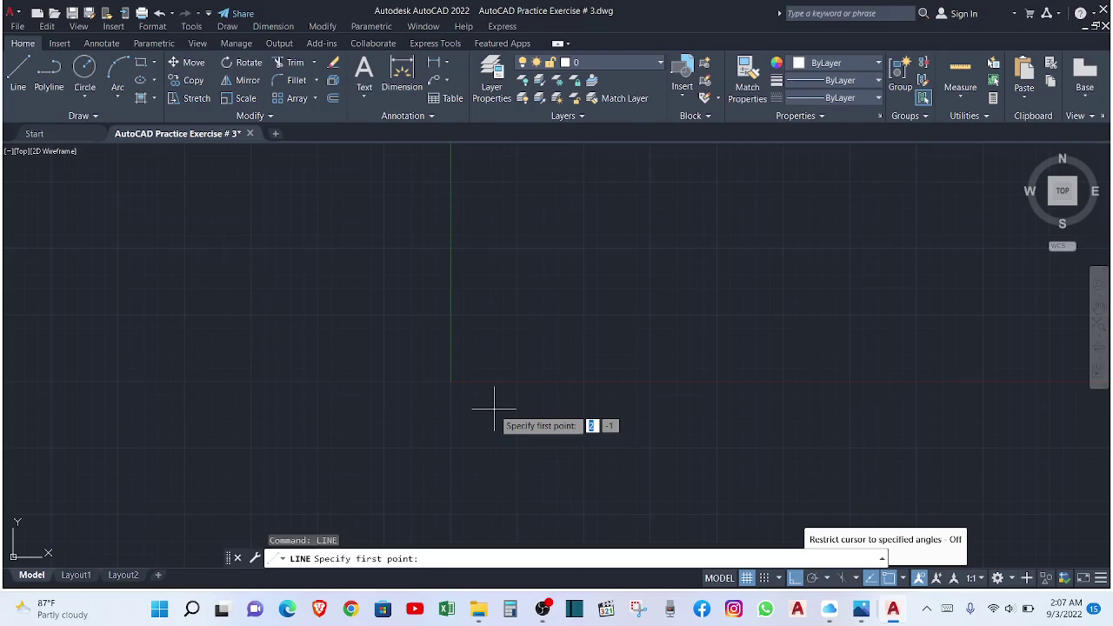
{"action": "type", "text": "0"}
{"action": "type", "text": ",0"}
{"action": "key", "text": "Return"}
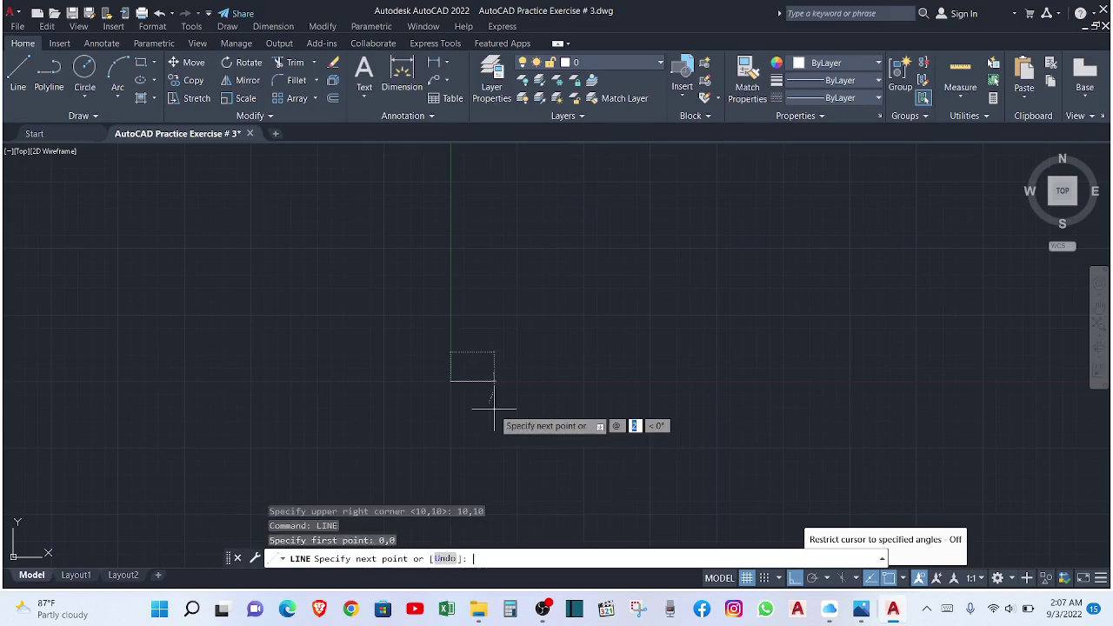
{"action": "type", "text": "10"}
{"action": "key", "text": "Tab"}
{"action": "type", "text": "90"}
{"action": "key", "text": "Return"}
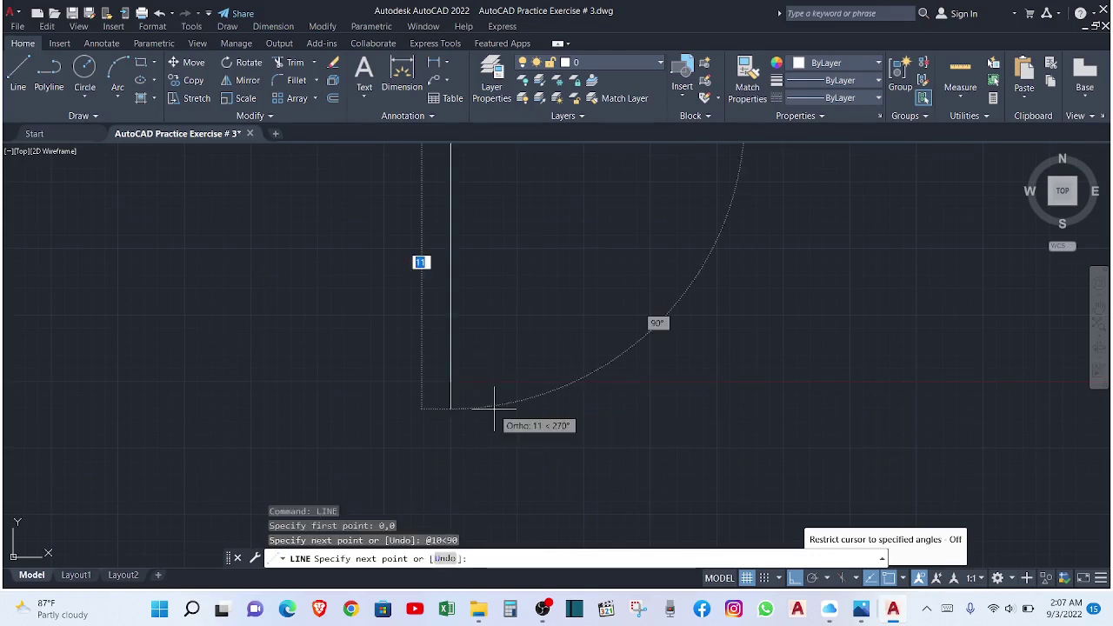
{"action": "scroll", "coordinate": [591, 385], "scroll_direction": "down", "scroll_amount": 2}
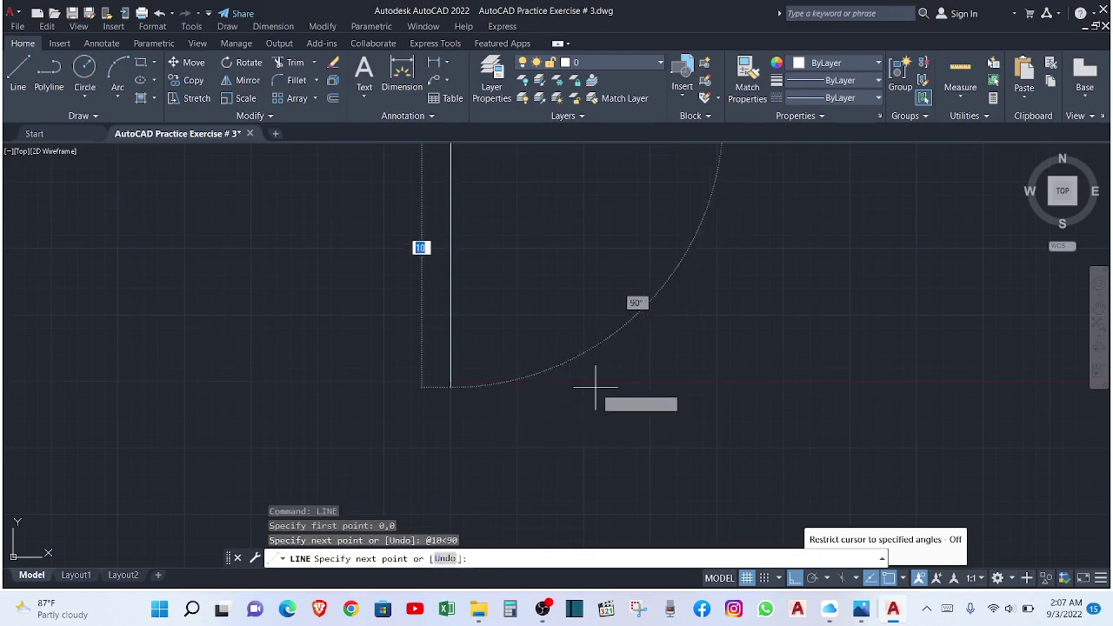
{"action": "scroll", "coordinate": [570, 309], "scroll_direction": "down", "scroll_amount": 2}
{"action": "scroll", "coordinate": [570, 309], "scroll_direction": "down", "scroll_amount": 2}
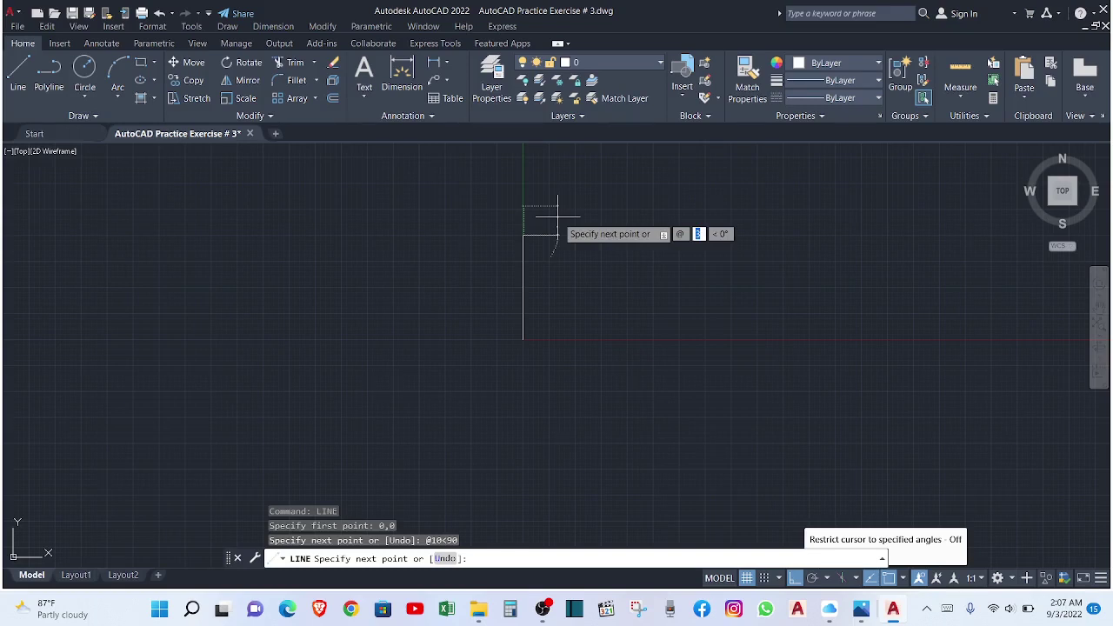
Step: Draw the raised top step: 2 units right, 1 up, then 3 right
{"action": "type", "text": "2"}
{"action": "key", "text": "Tab"}
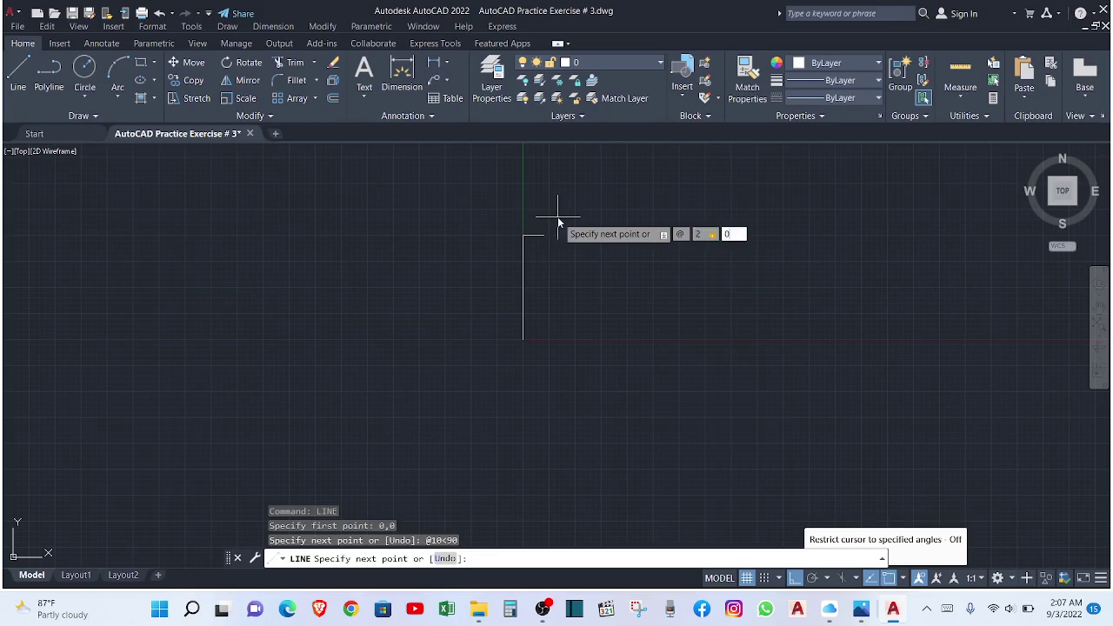
{"action": "key", "text": "Return"}
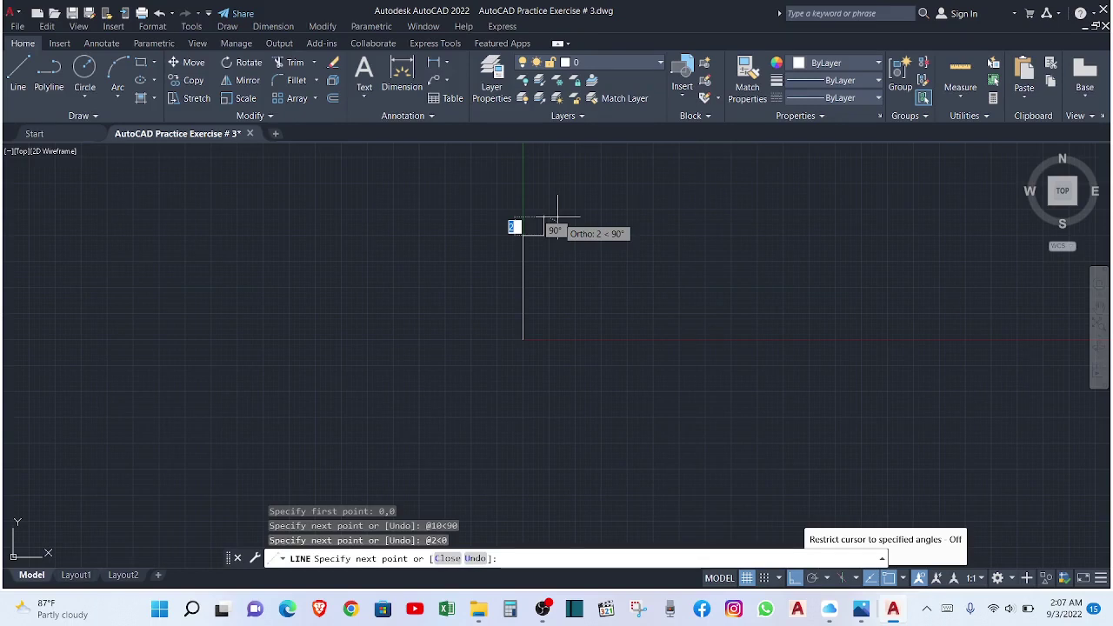
{"action": "type", "text": "1"}
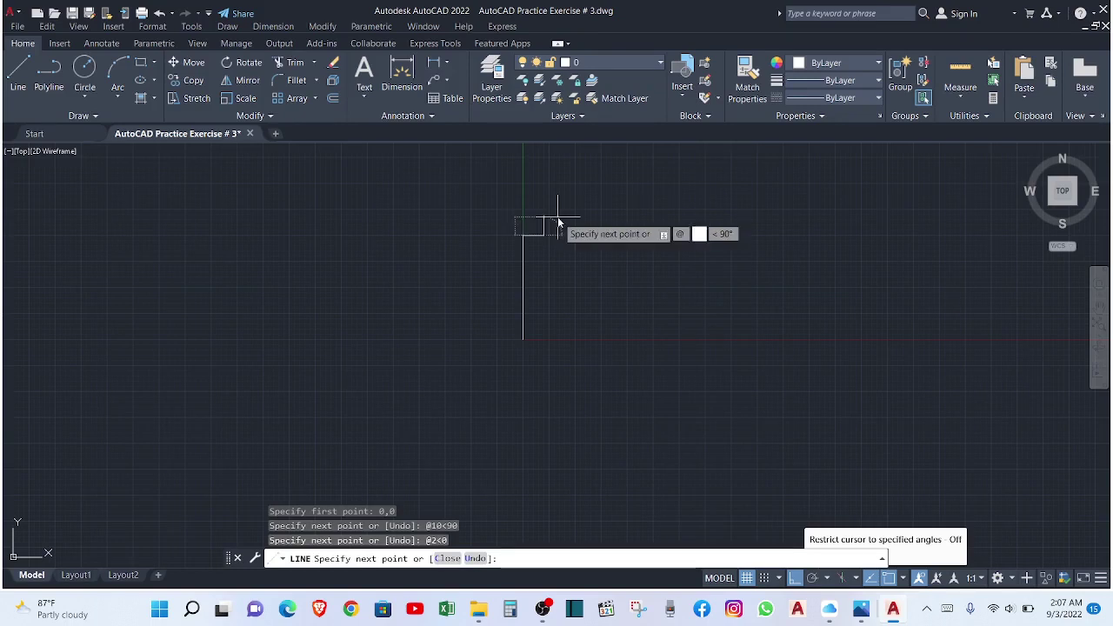
{"action": "key", "text": "Tab"}
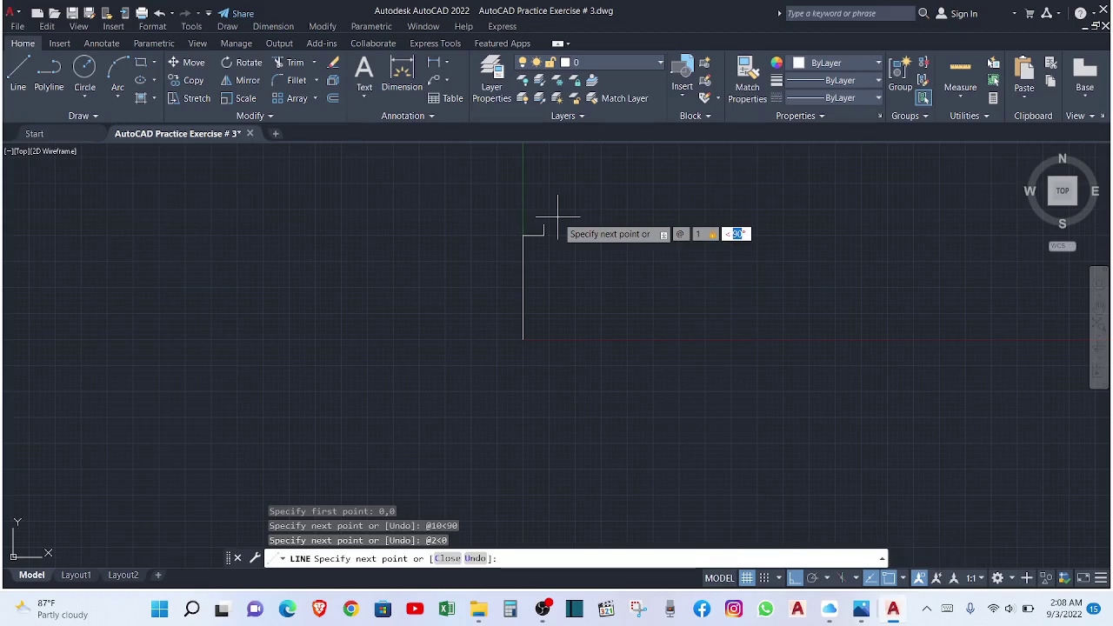
{"action": "type", "text": "90"}
{"action": "key", "text": "Return"}
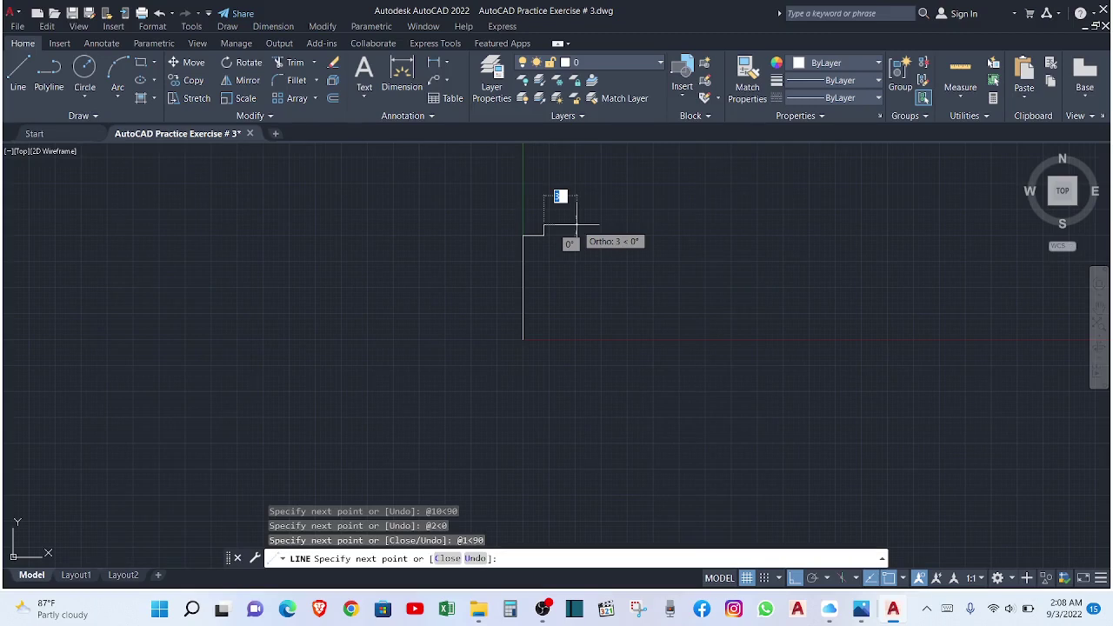
{"action": "type", "text": "3"}
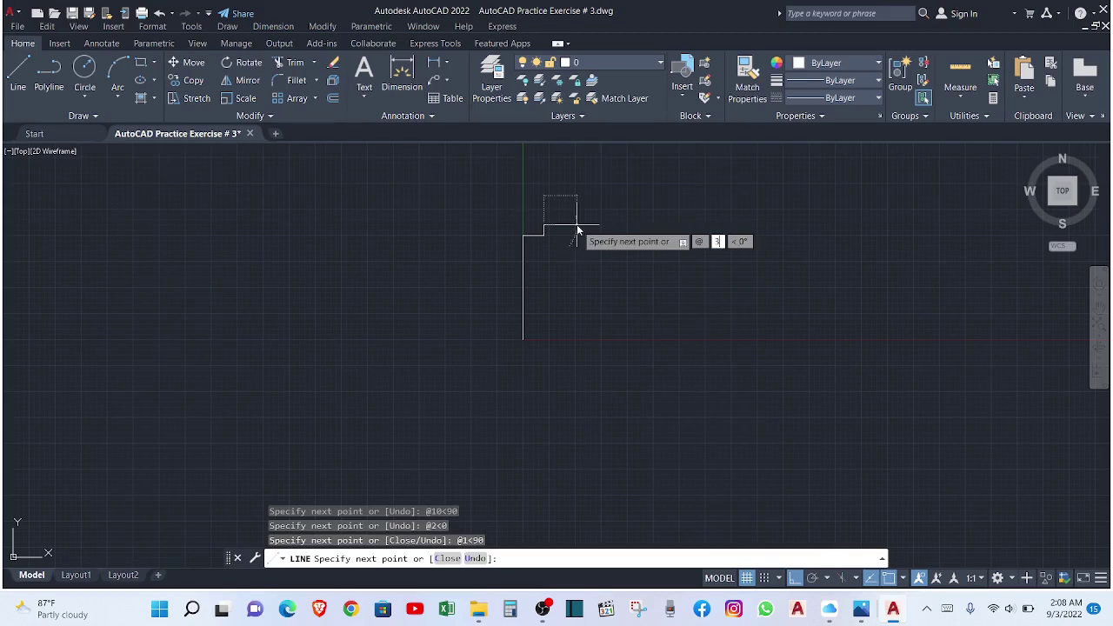
{"action": "key", "text": "Tab"}
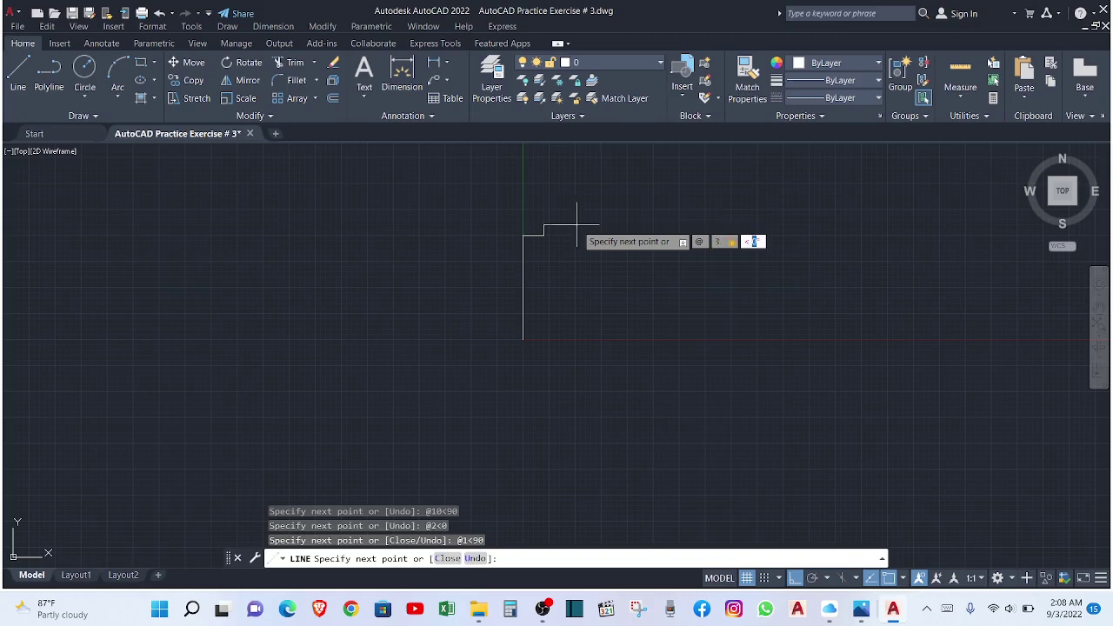
{"action": "type", "text": "0"}
{"action": "key", "text": "Return"}
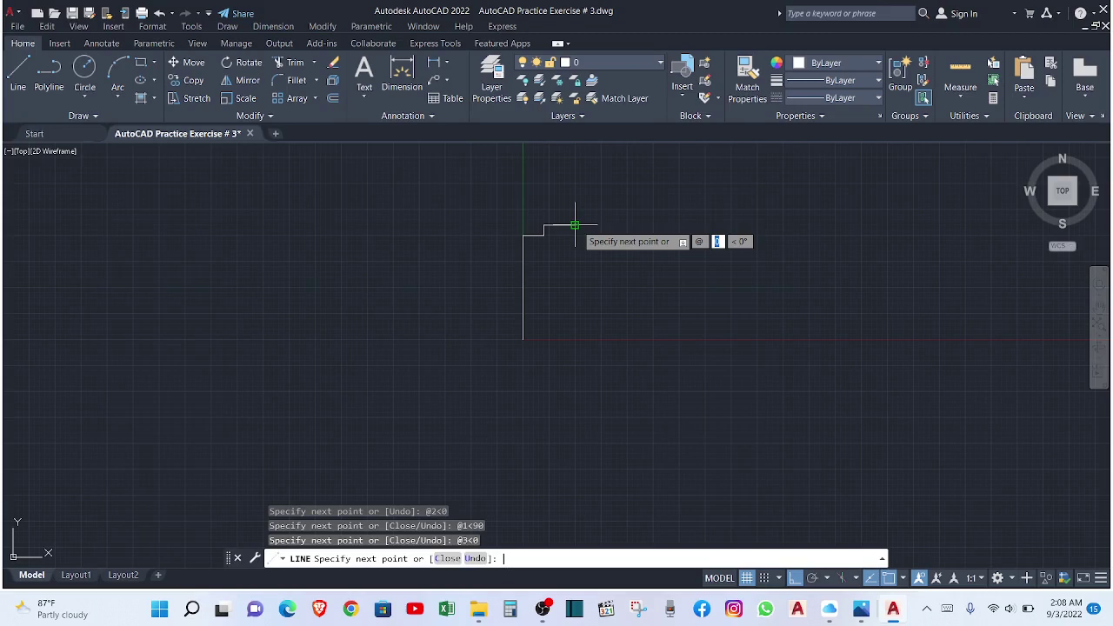
Step: Add a 3-unit drop at 270° and a 5-unit run at 0°
{"action": "key", "text": "Tab"}
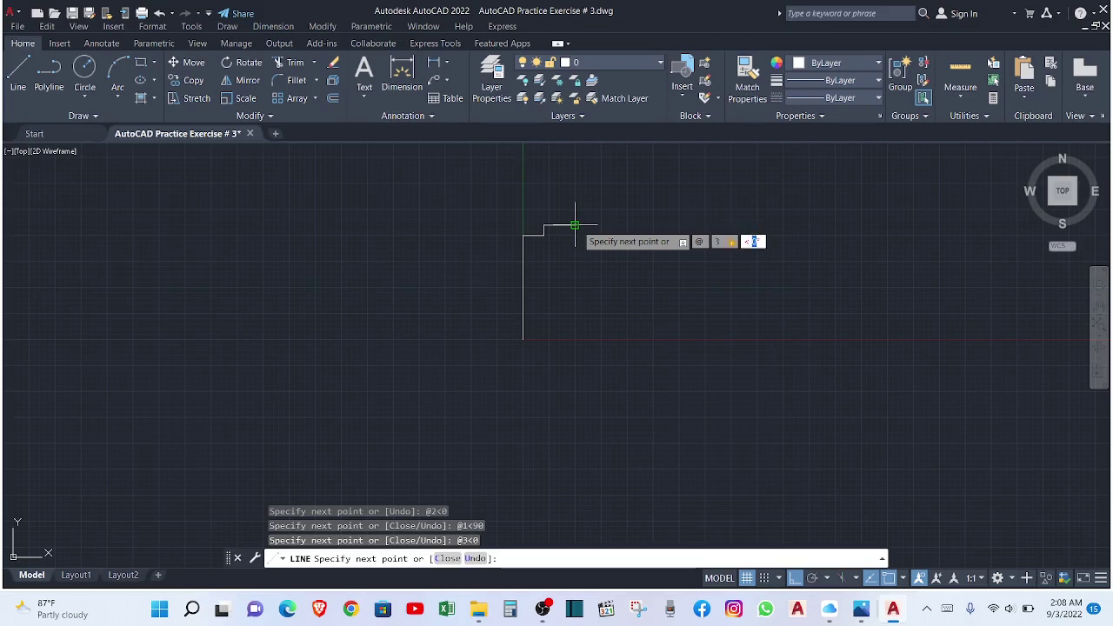
{"action": "type", "text": "270"}
{"action": "key", "text": "Return"}
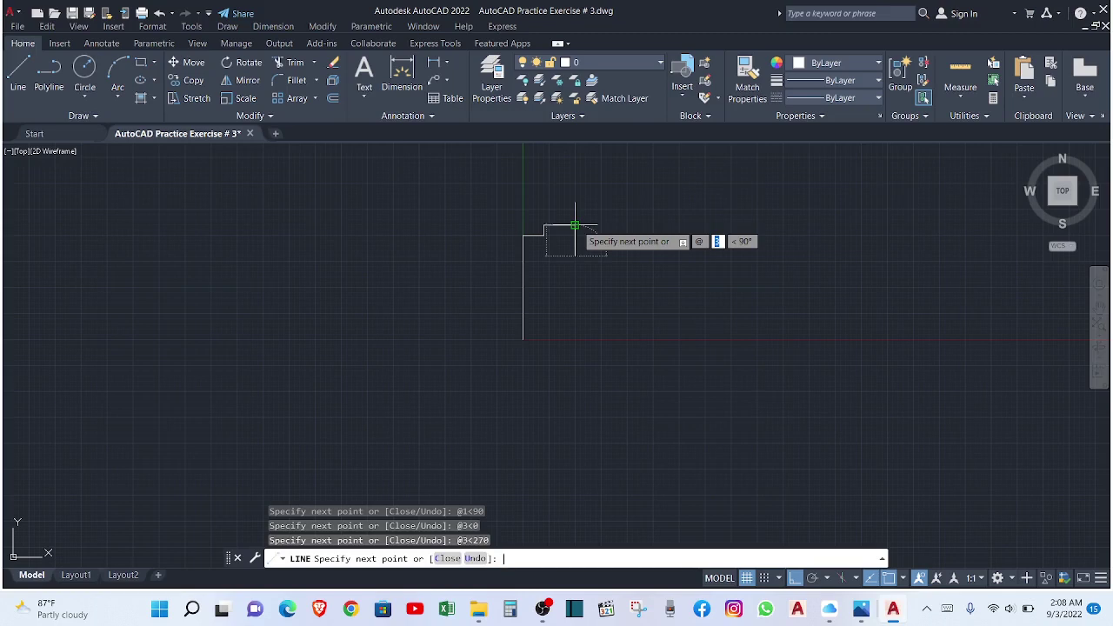
{"action": "type", "text": "5"}
{"action": "key", "text": "Tab"}
{"action": "type", "text": "0"}
{"action": "key", "text": "Return"}
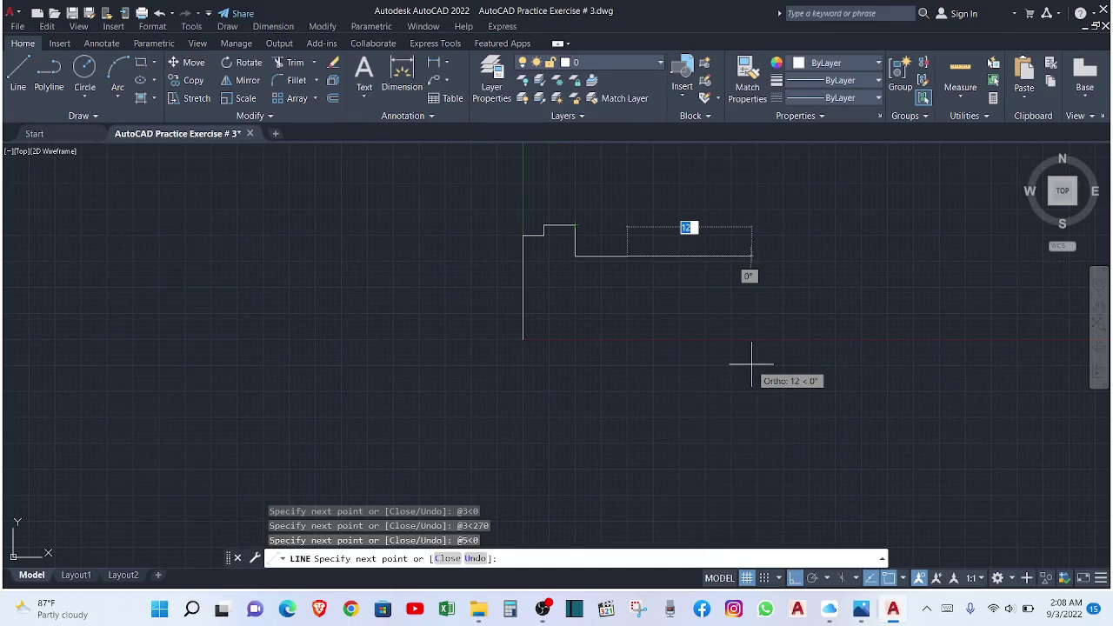
Step: Draw a 3-unit line straight down at 270°
{"action": "type", "text": "@12"}
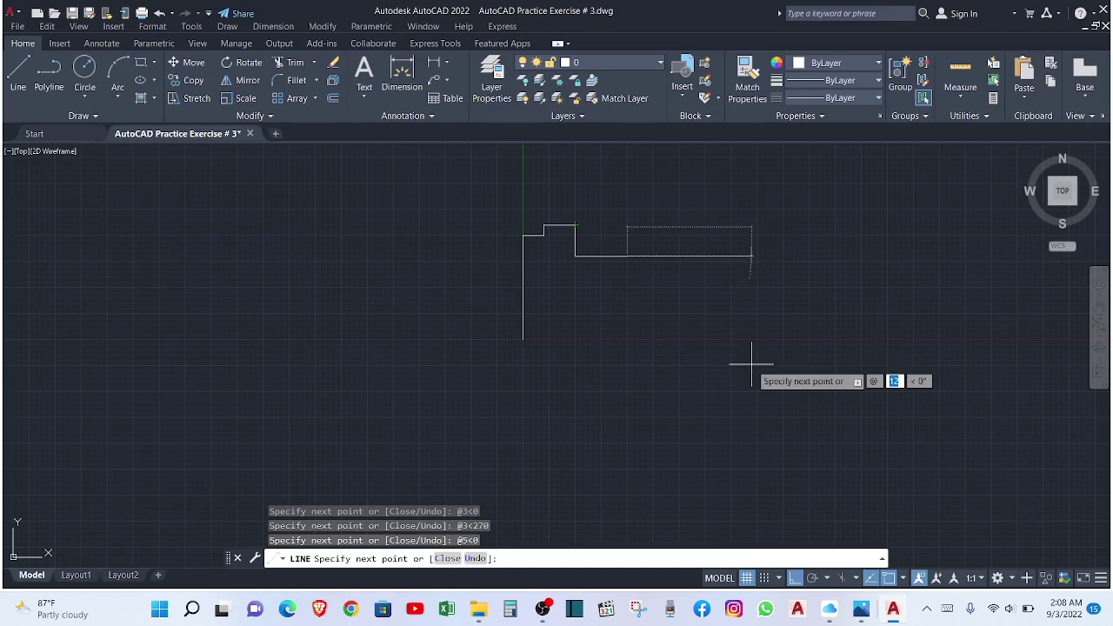
{"action": "type", "text": "3<"}
{"action": "key", "text": "BackSpace"}
{"action": "key", "text": "Tab"}
{"action": "type", "text": "270"}
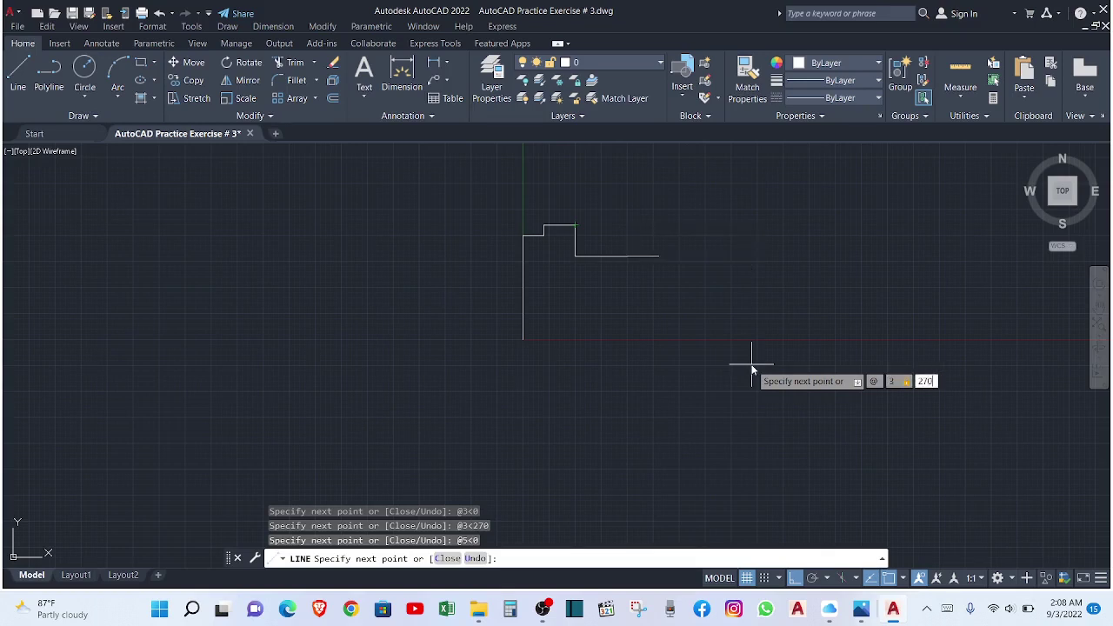
{"action": "key", "text": "Return"}
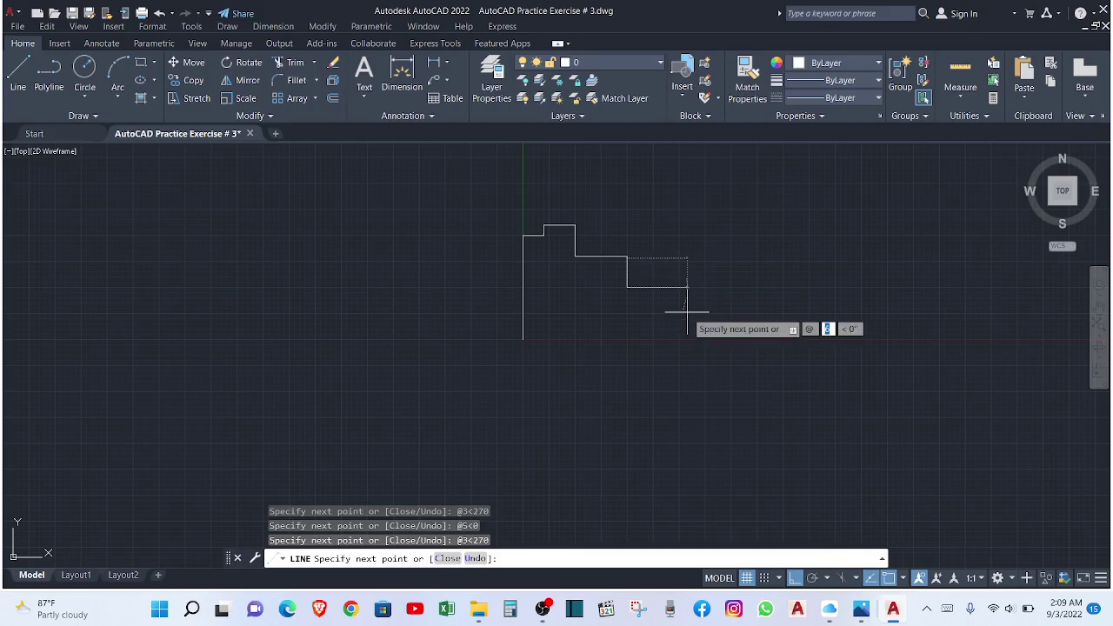
Step: Add a 5-unit line left at 180° and another 3-unit line down
{"action": "type", "text": "5"}
{"action": "key", "text": "Tab"}
{"action": "type", "text": "270"}
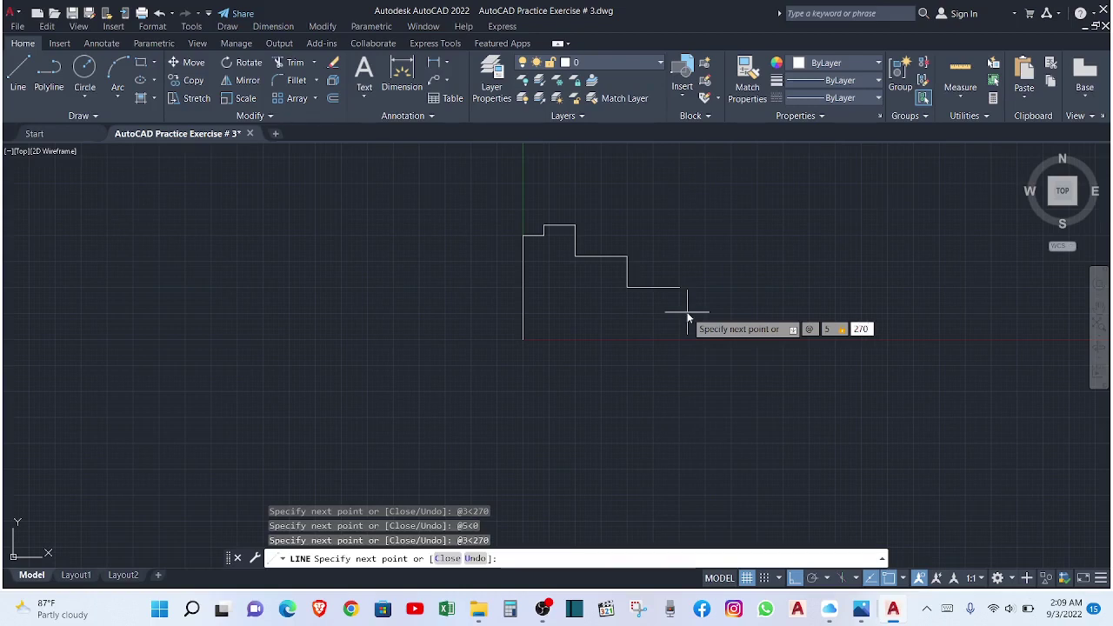
{"action": "key", "text": "BackSpace"}
{"action": "key", "text": "BackSpace"}
{"action": "key", "text": "BackSpace"}
{"action": "type", "text": "18"}
{"action": "type", "text": "0"}
{"action": "key", "text": "Return"}
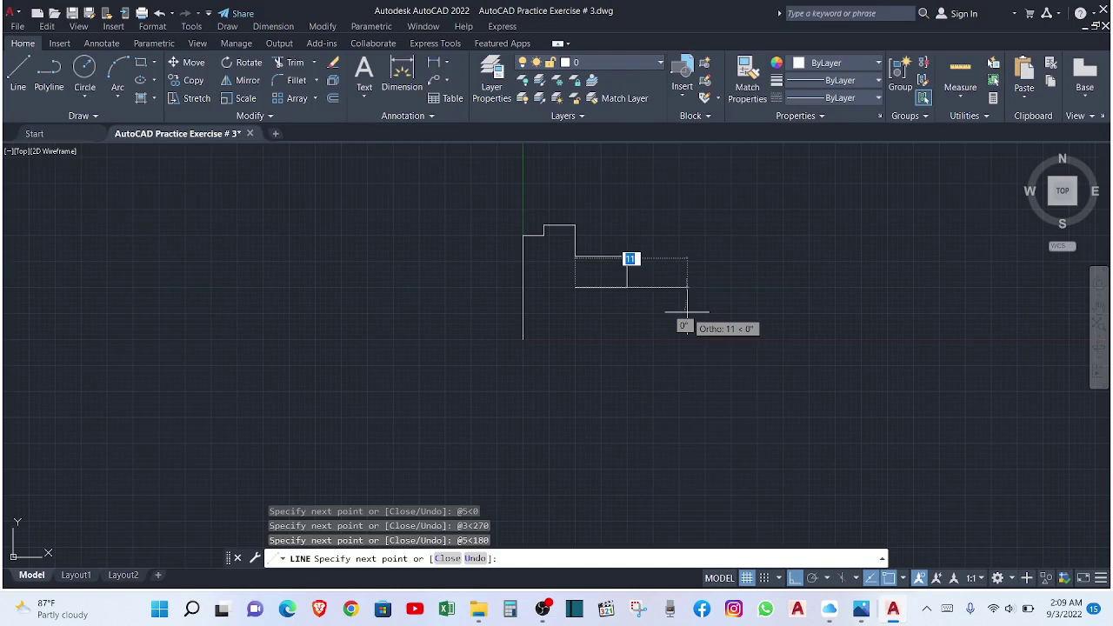
{"action": "type", "text": "@"}
{"action": "type", "text": "3"}
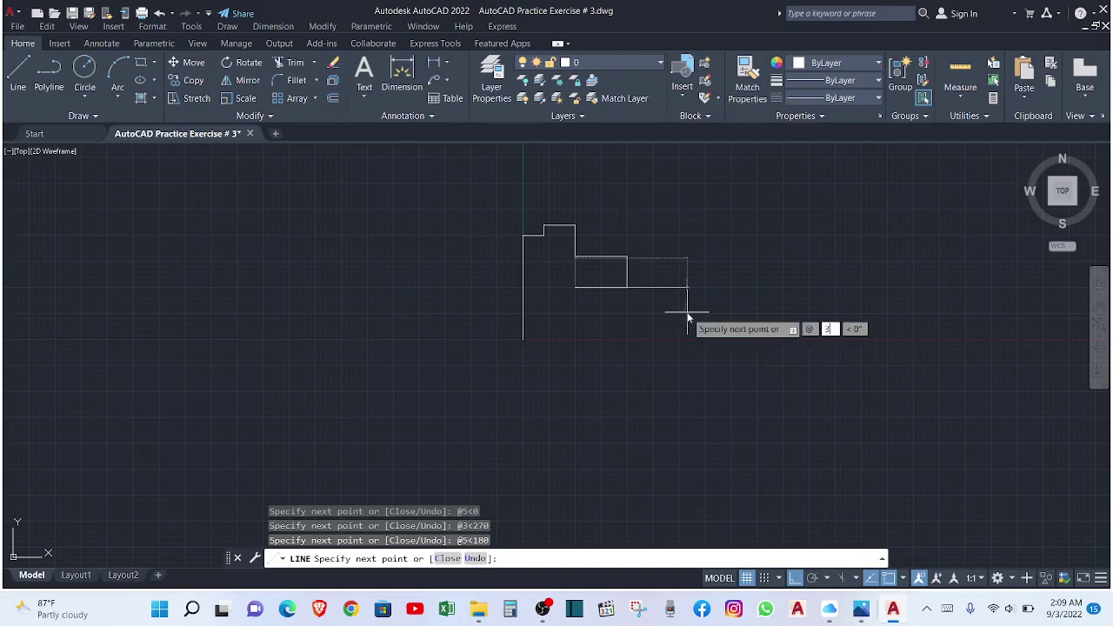
{"action": "key", "text": "Tab"}
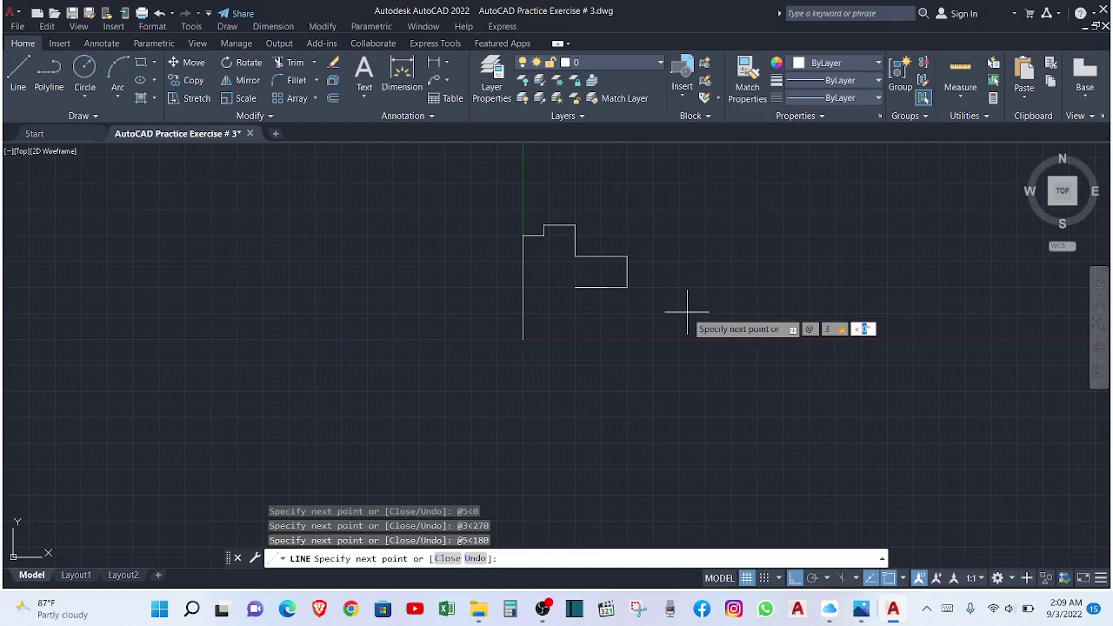
{"action": "type", "text": "270"}
{"action": "key", "text": "Return"}
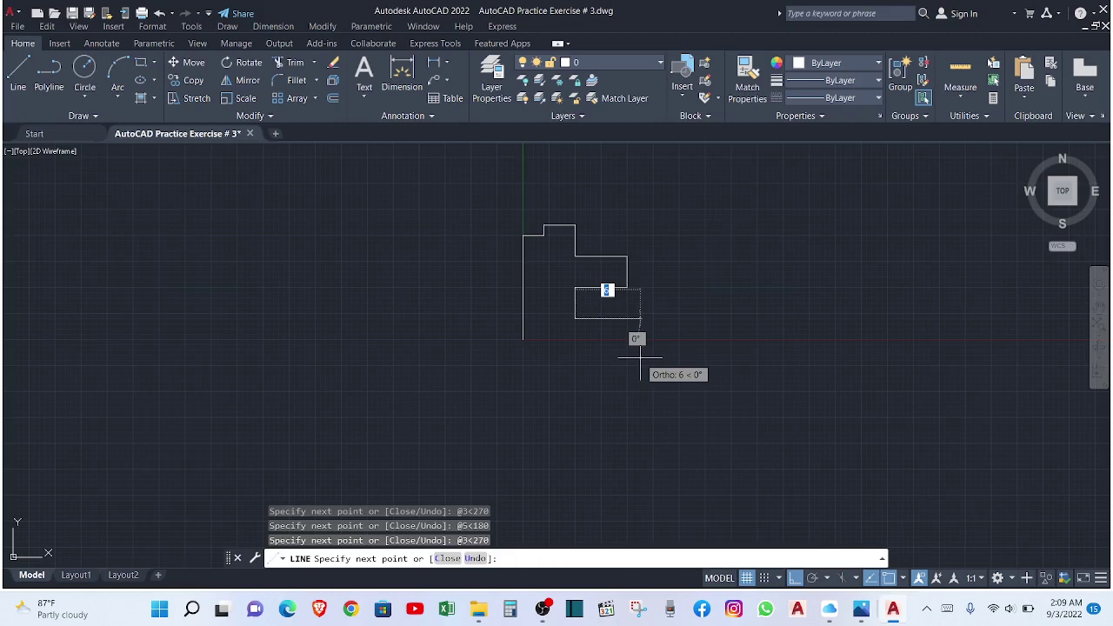
Step: Draw the lower-left segments (3 left, 2 up, 2 left) to close the outline
{"action": "type", "text": "@3<27"}
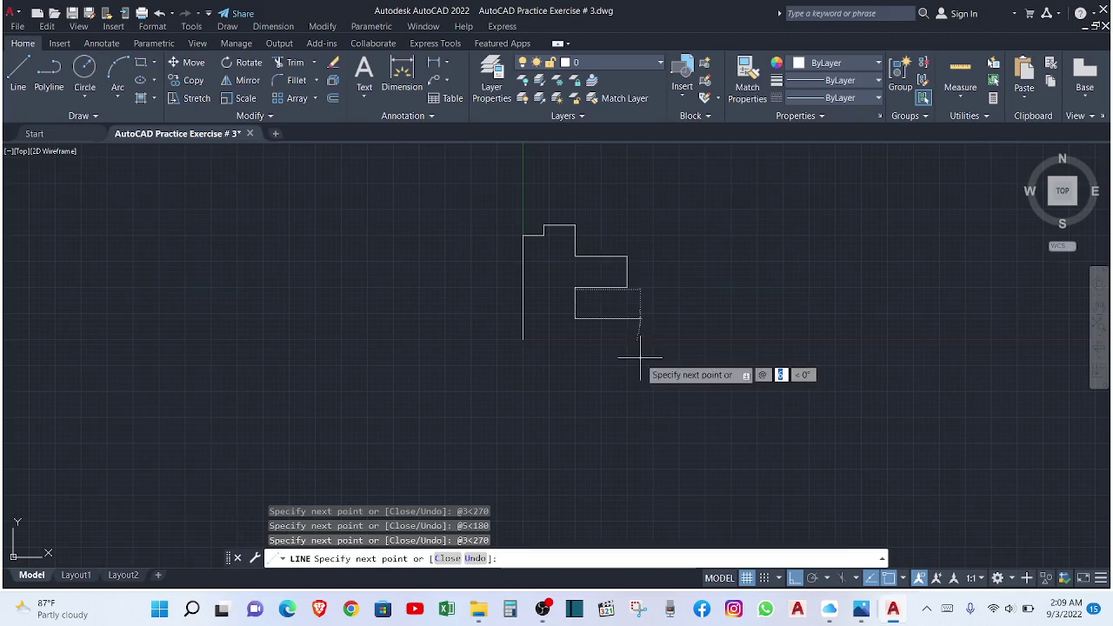
{"action": "type", "text": "0"}
{"action": "key", "text": "Return"}
{"action": "type", "text": "2"}
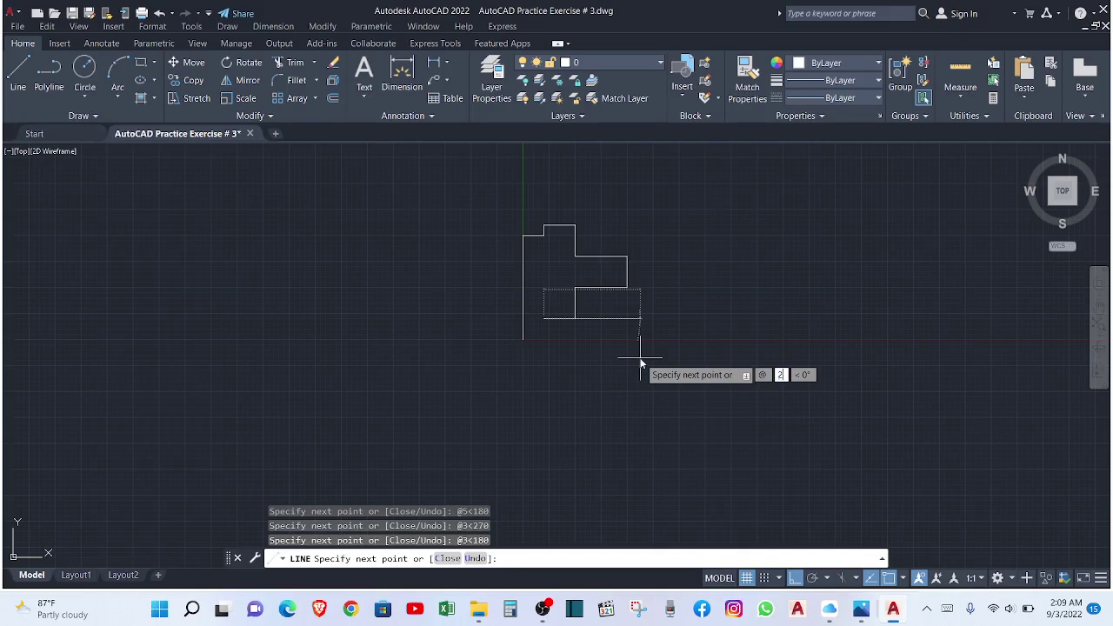
{"action": "key", "text": "Return"}
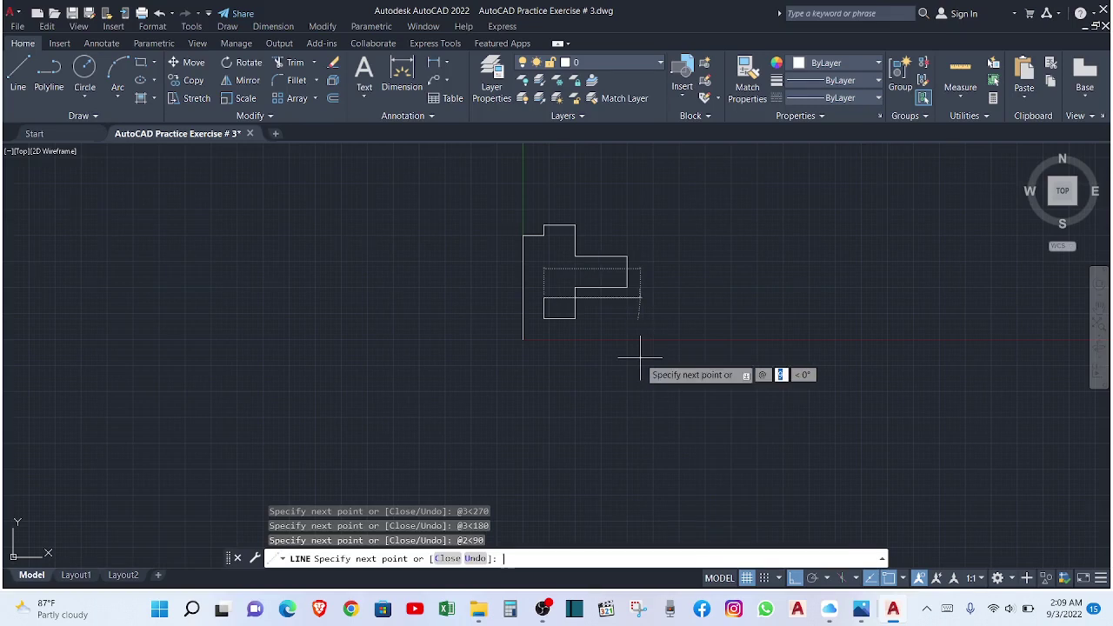
{"action": "type", "text": "180"}
{"action": "key", "text": "Return"}
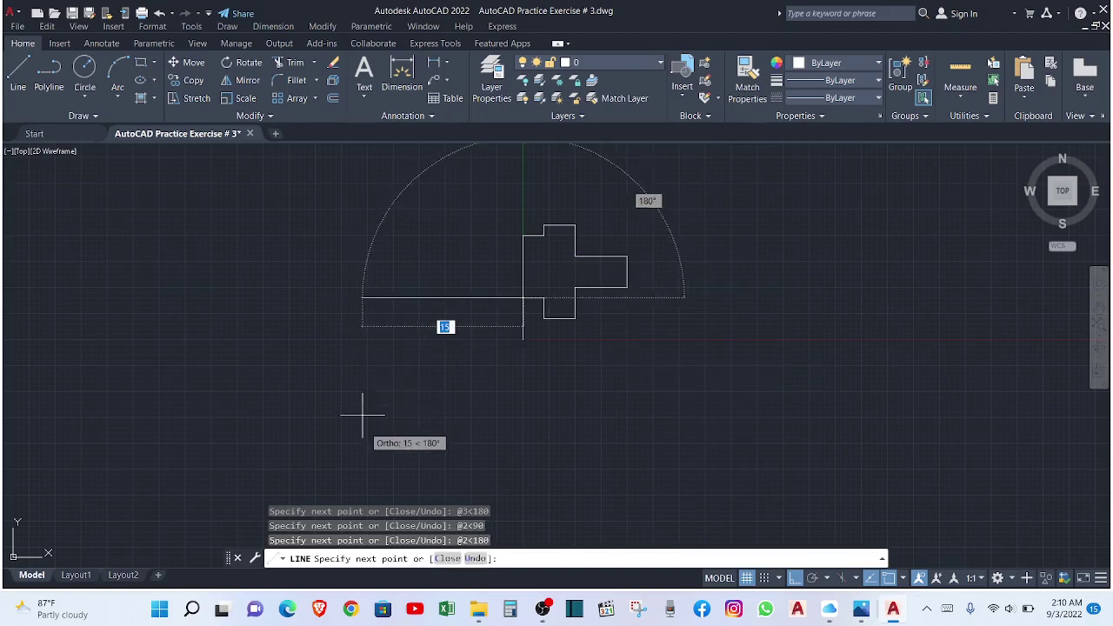
{"action": "key", "text": "Escape"}
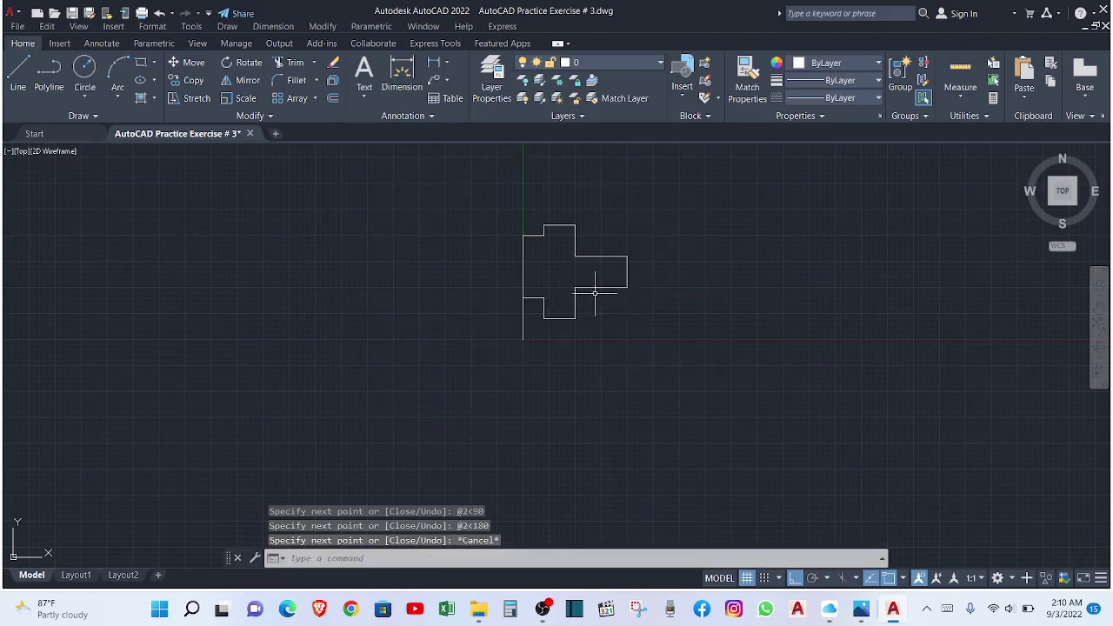
Step: Zoom in and trim away the leftover stub segment
{"action": "scroll", "coordinate": [559, 224], "scroll_direction": "up", "scroll_amount": 2}
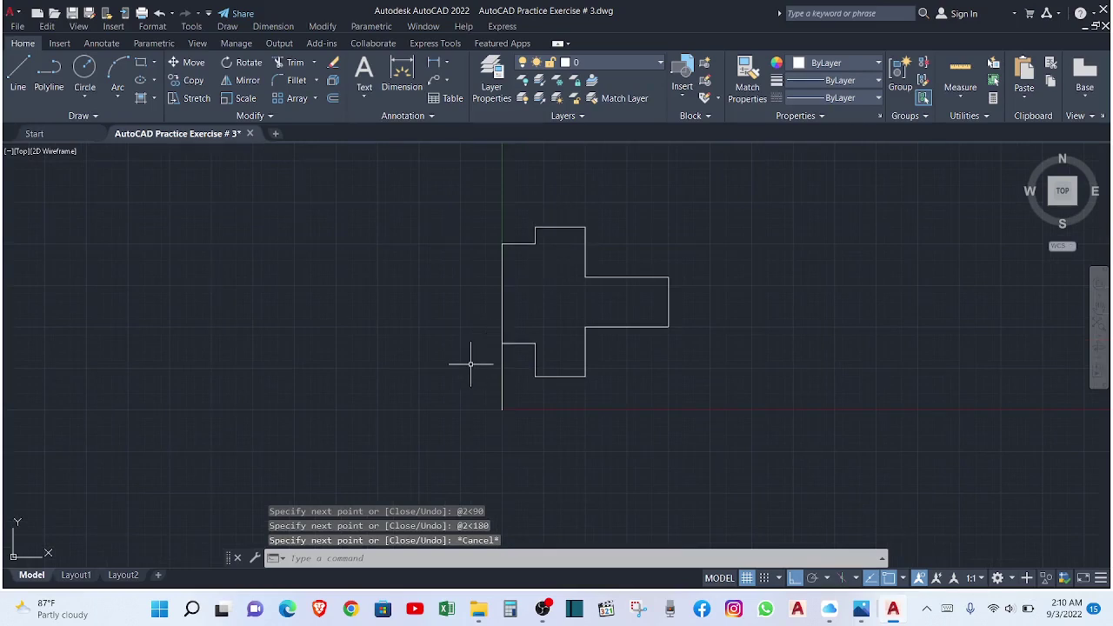
{"action": "type", "text": "r"}
{"action": "key", "text": "Return"}
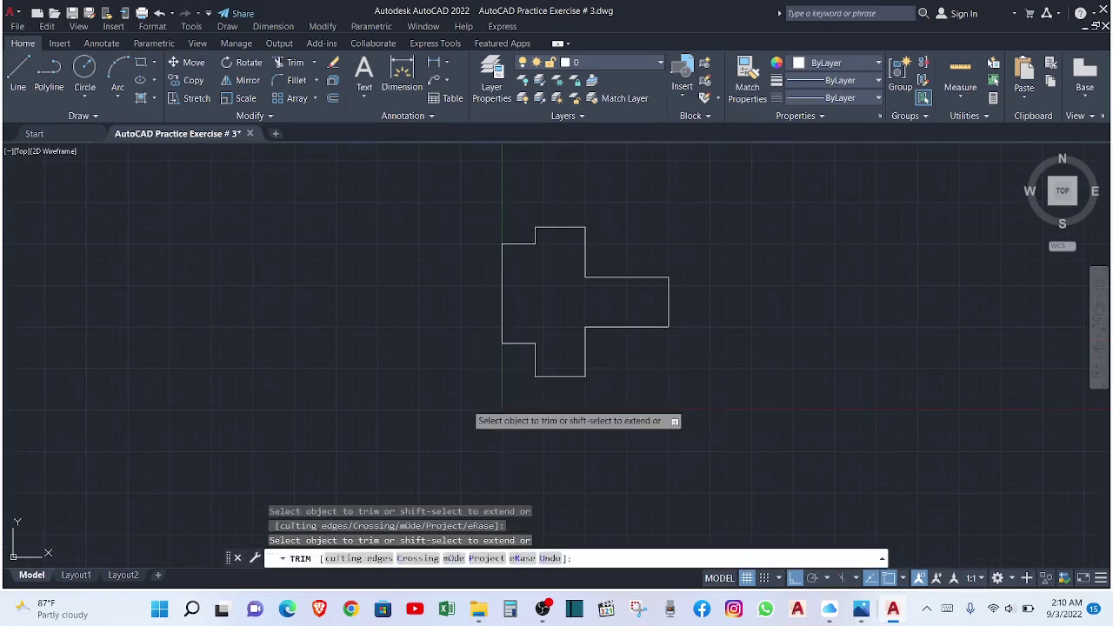
{"action": "key", "text": "Escape"}
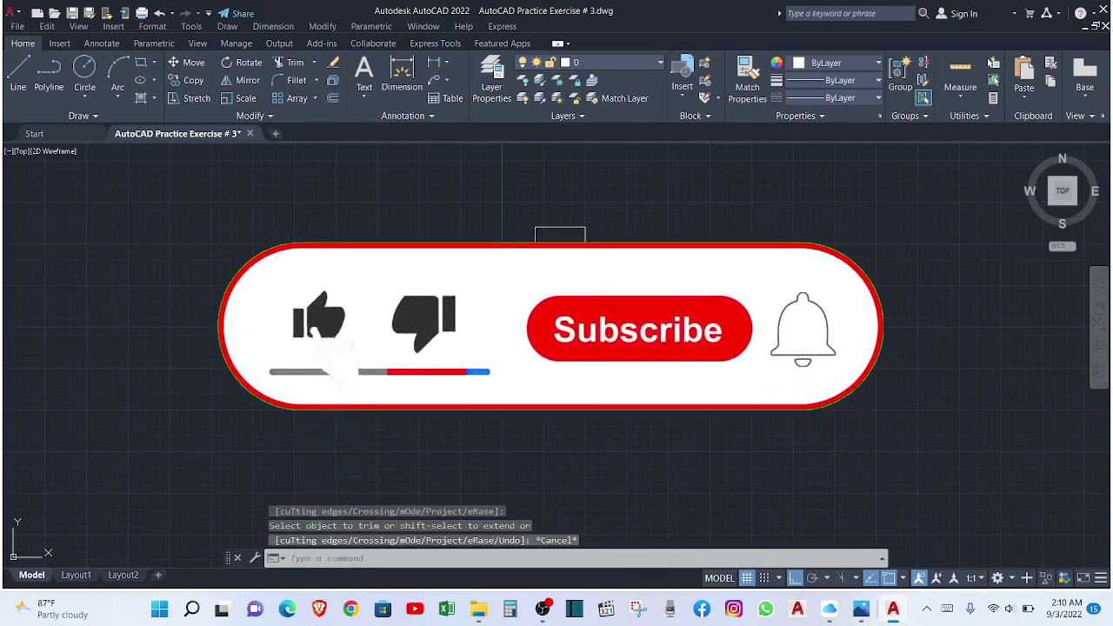
Step: With DIM, add the vertical 6 and 1 dimensions on the profile's left side
{"action": "type", "text": "dim"}
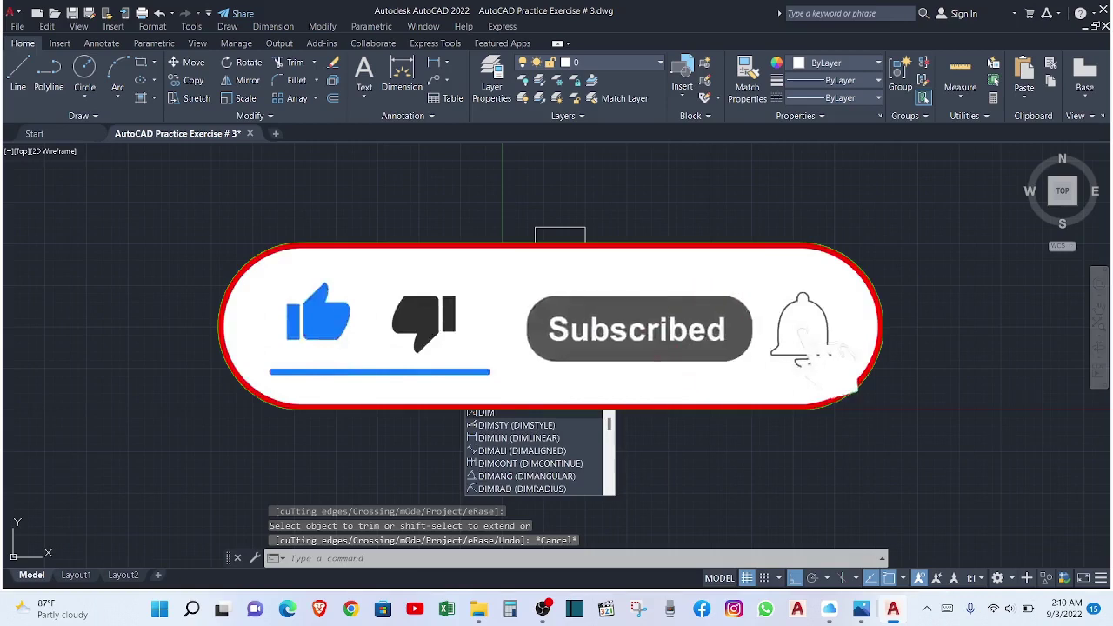
{"action": "key", "text": "Return"}
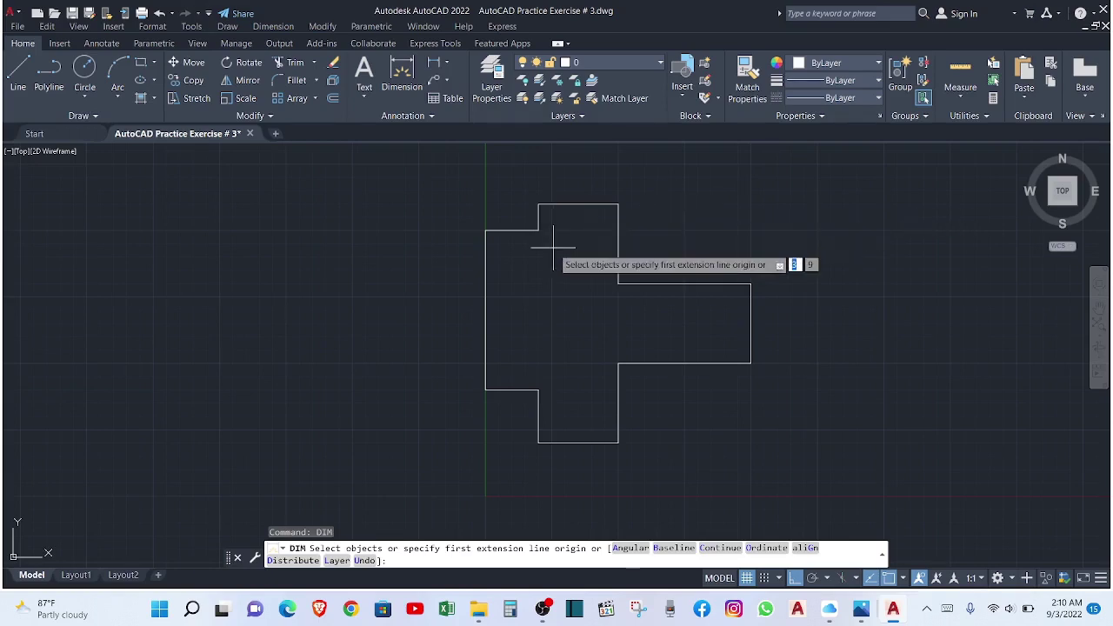
{"action": "key", "text": "Return"}
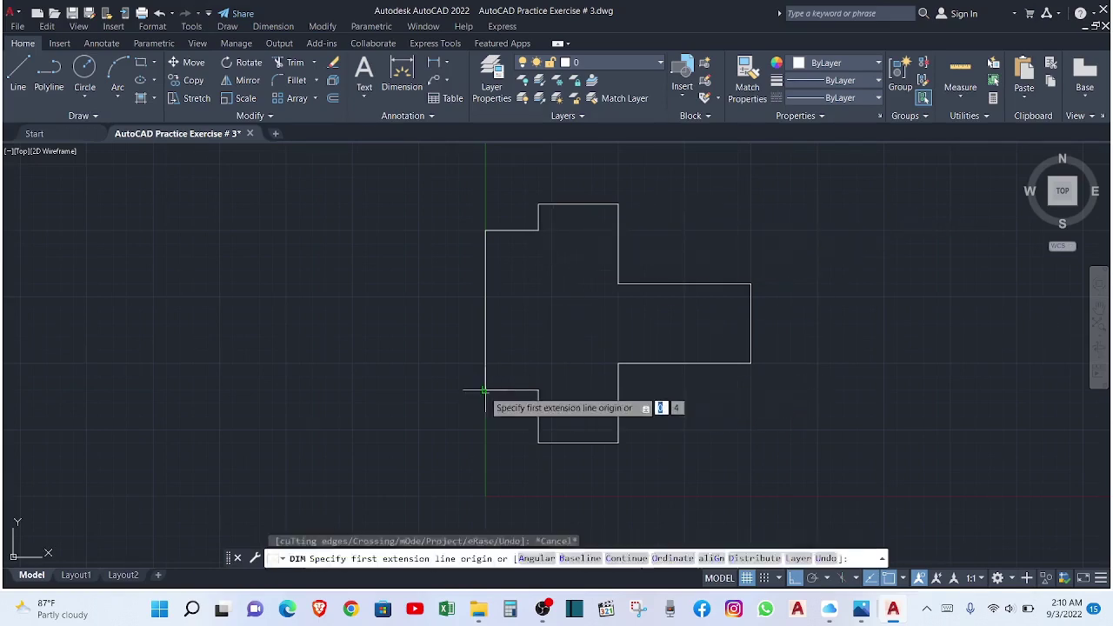
{"action": "left_click", "coordinate": [485, 391]}
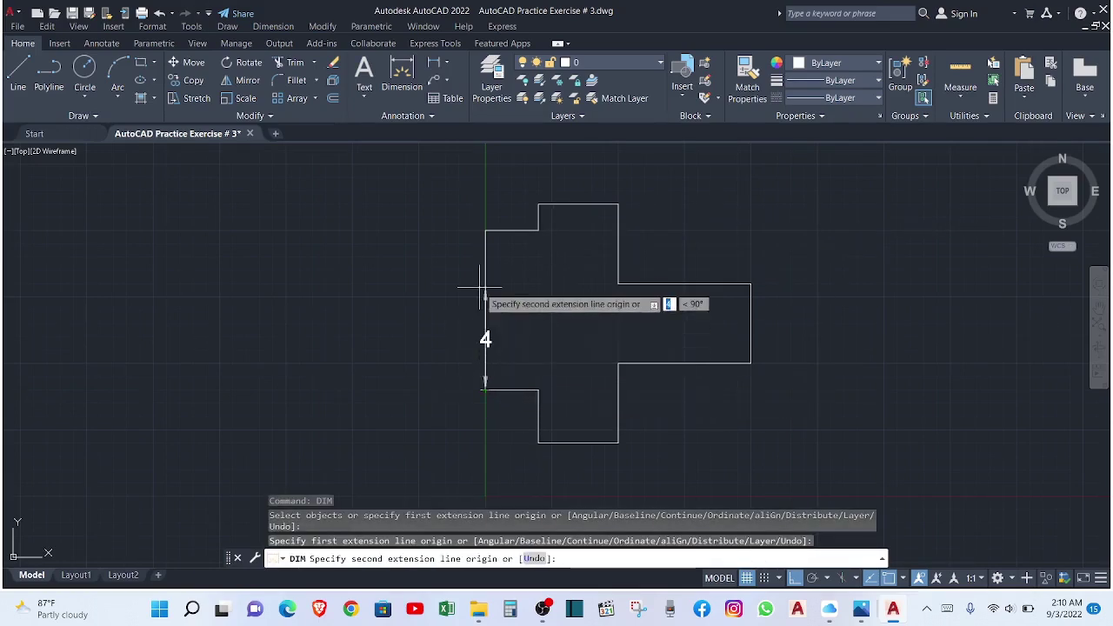
{"action": "left_click", "coordinate": [485, 231]}
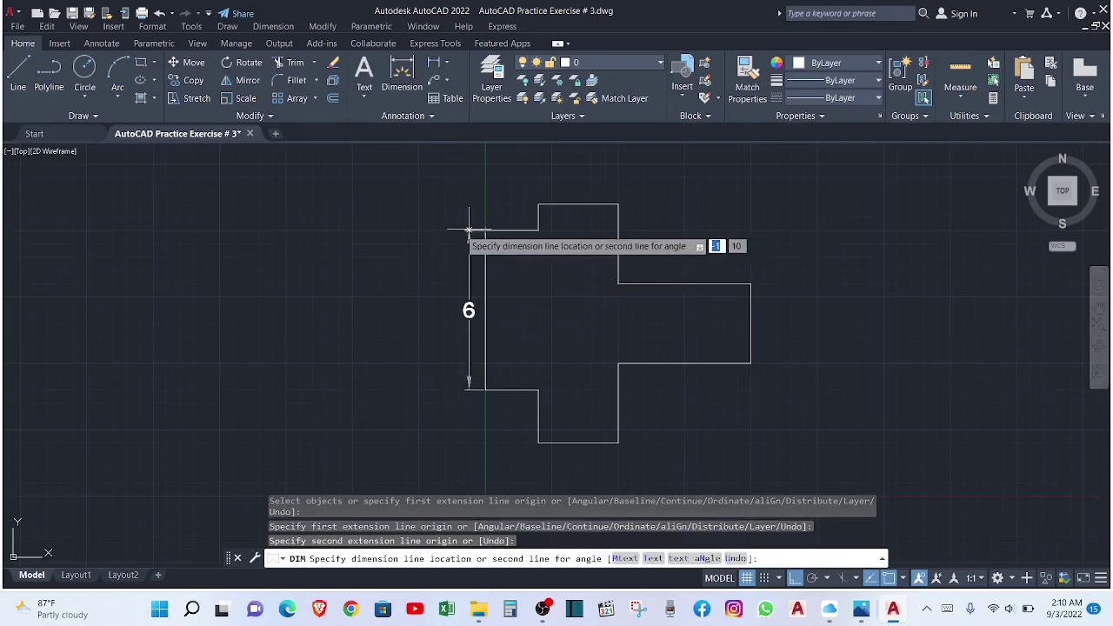
{"action": "left_click", "coordinate": [435, 230]}
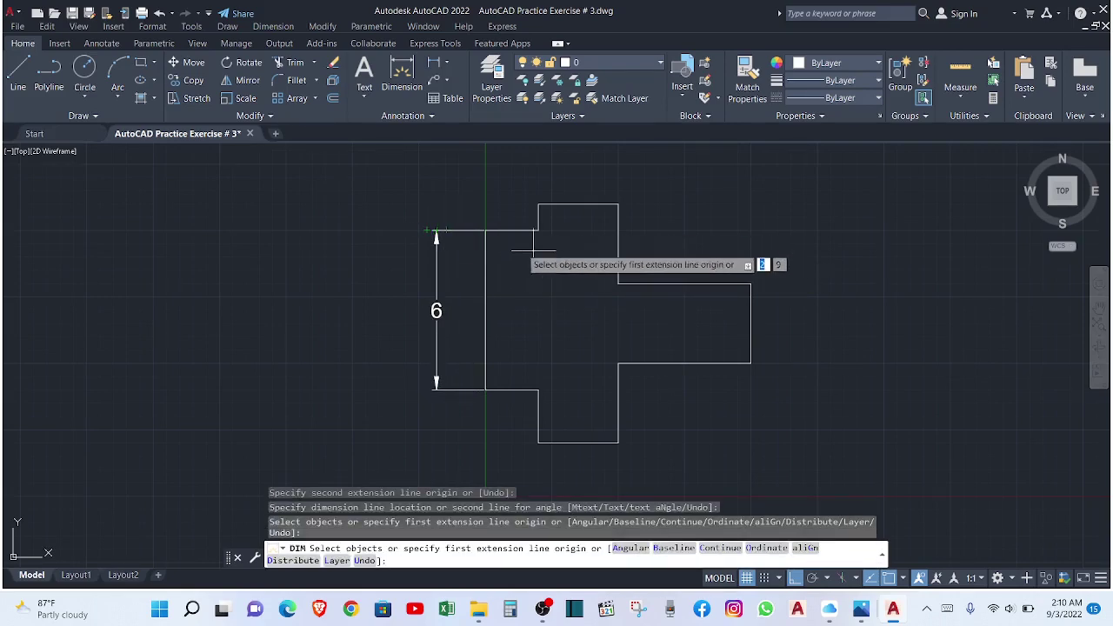
{"action": "key", "text": "Return"}
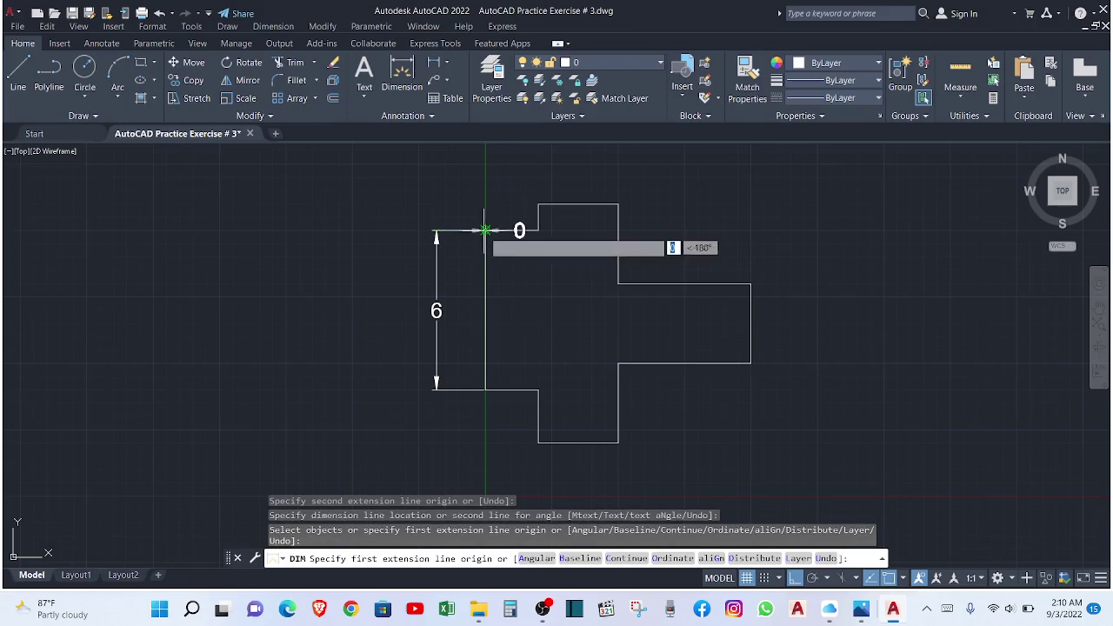
{"action": "left_click", "coordinate": [485, 230]}
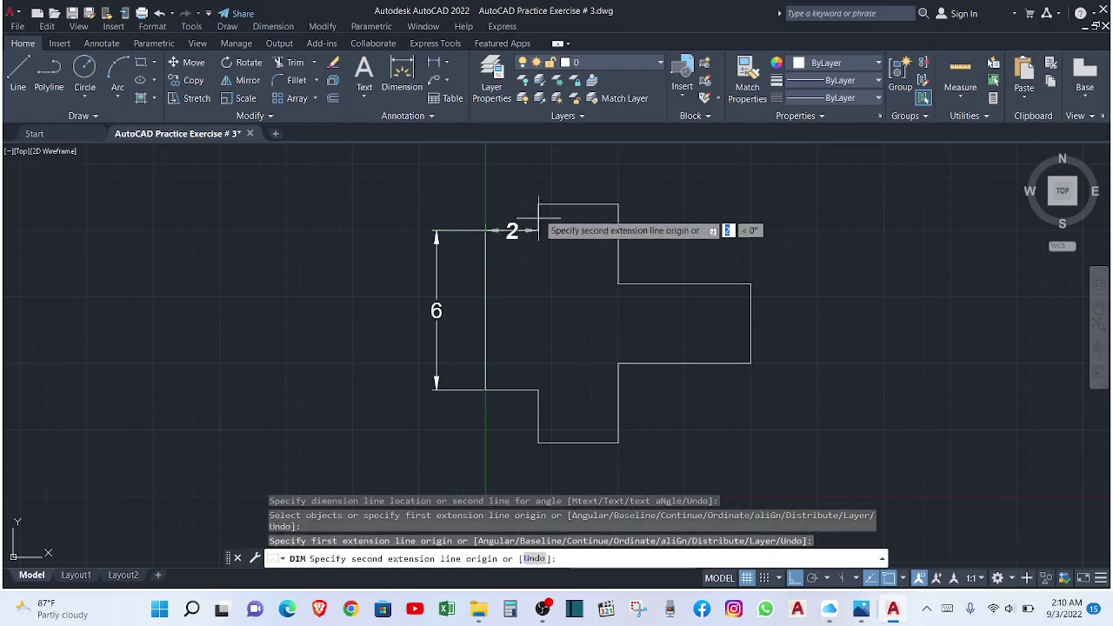
{"action": "left_click", "coordinate": [539, 204]}
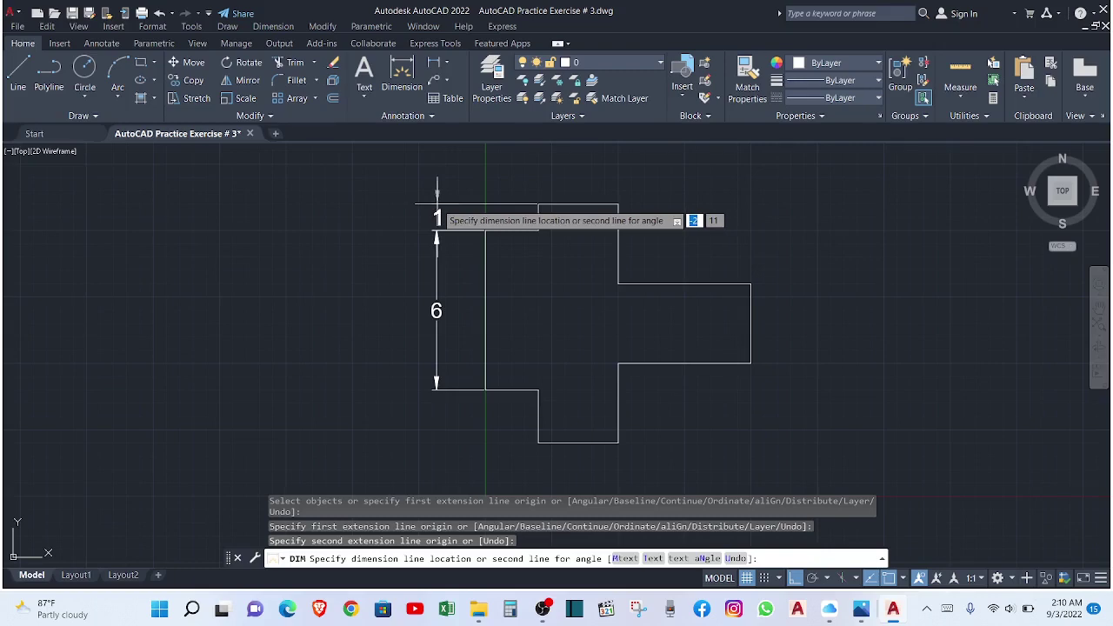
{"action": "left_click", "coordinate": [437, 219]}
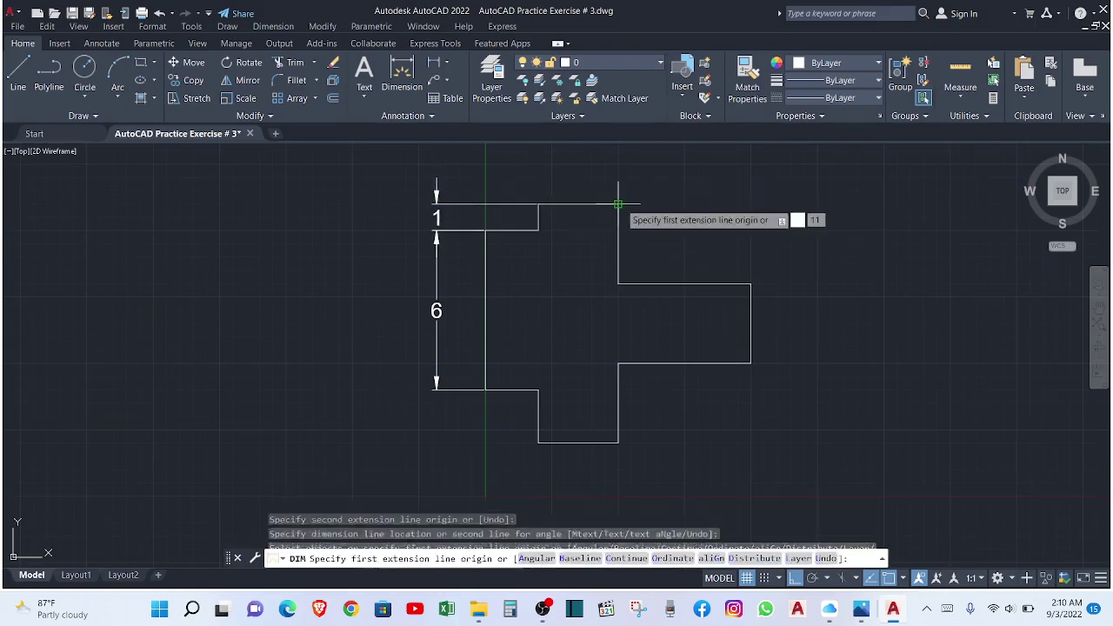
Step: Place three stacked vertical 3 dimensions in a column right of the profile
{"action": "left_click", "coordinate": [619, 205]}
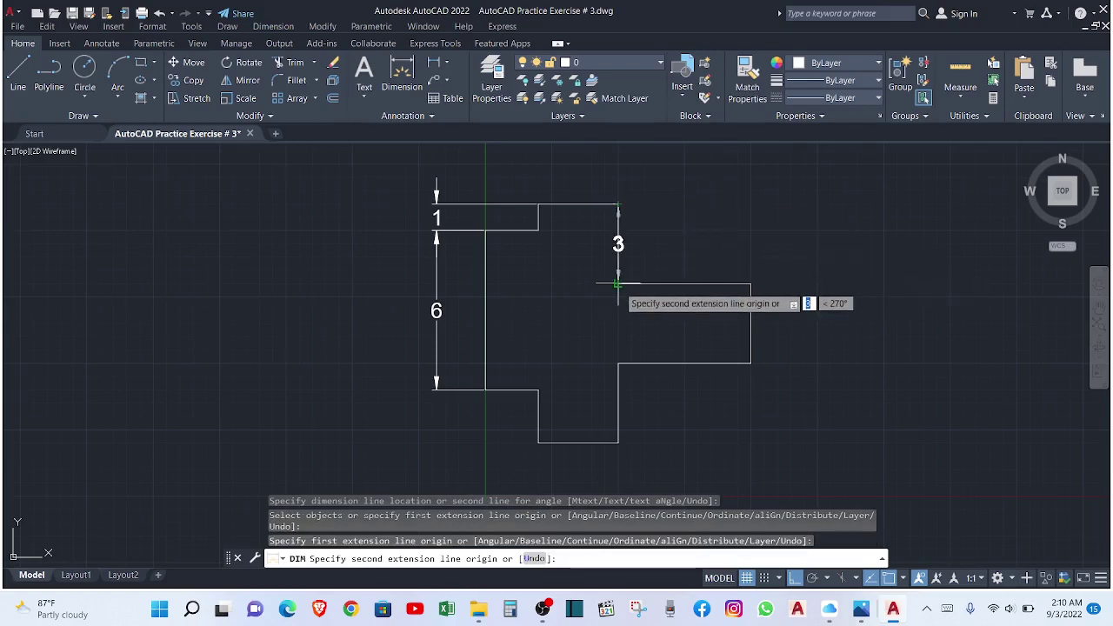
{"action": "left_click", "coordinate": [617, 283]}
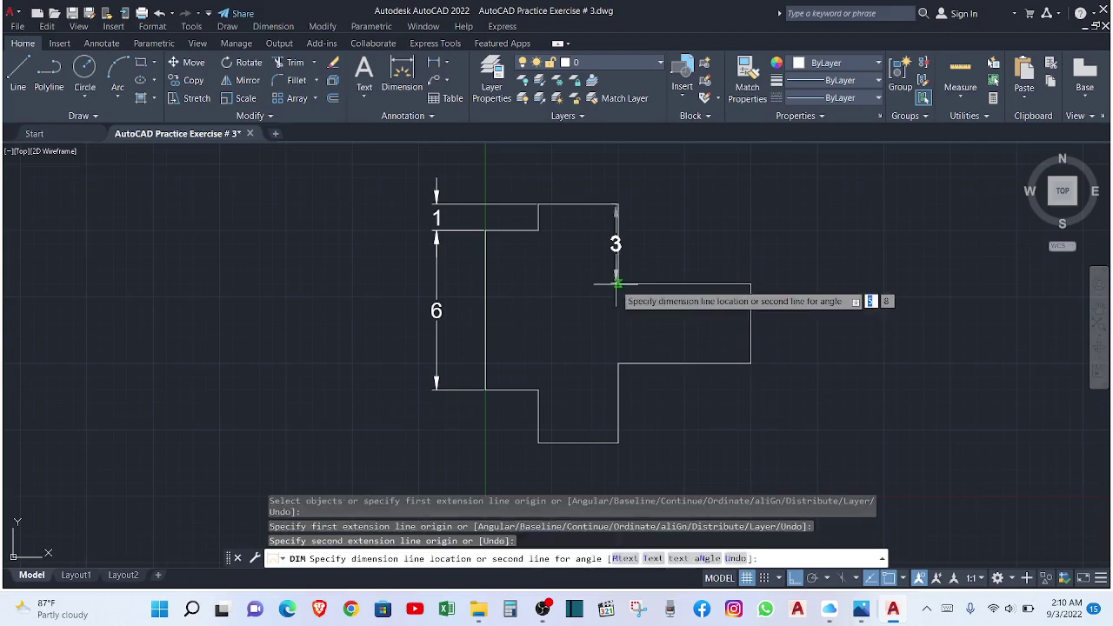
{"action": "left_click", "coordinate": [783, 297]}
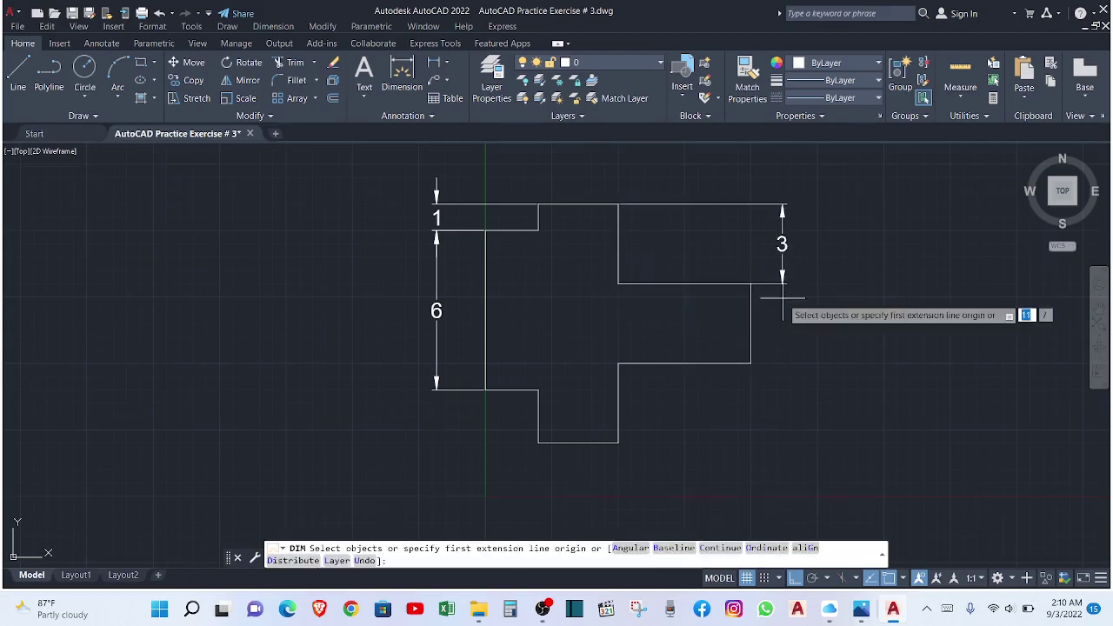
{"action": "left_click", "coordinate": [751, 283]}
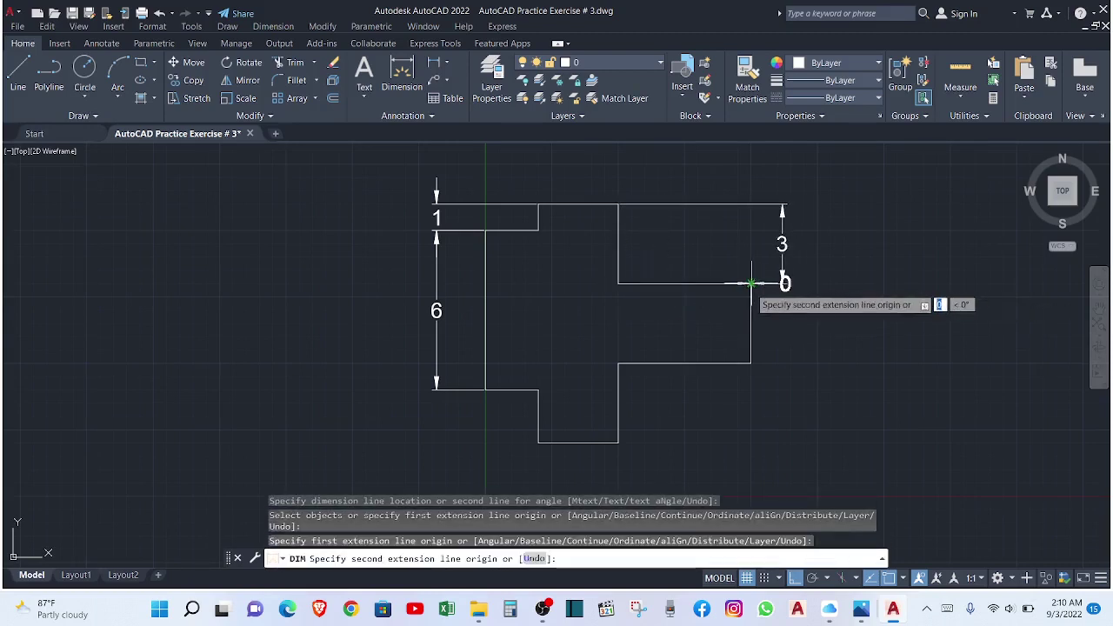
{"action": "left_click", "coordinate": [751, 363]}
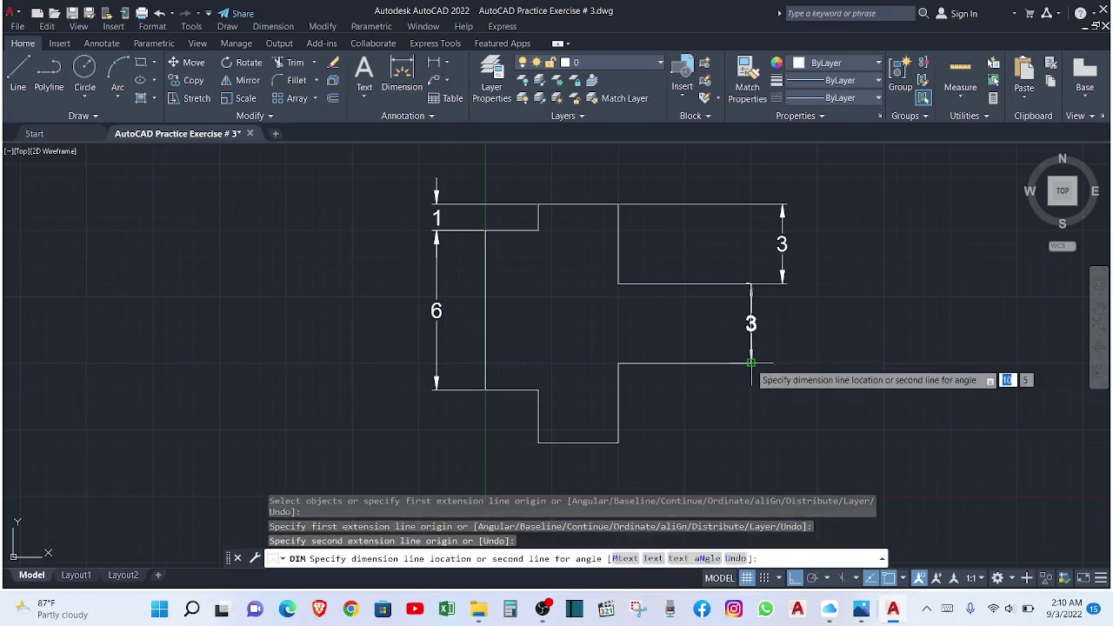
{"action": "left_click", "coordinate": [783, 367]}
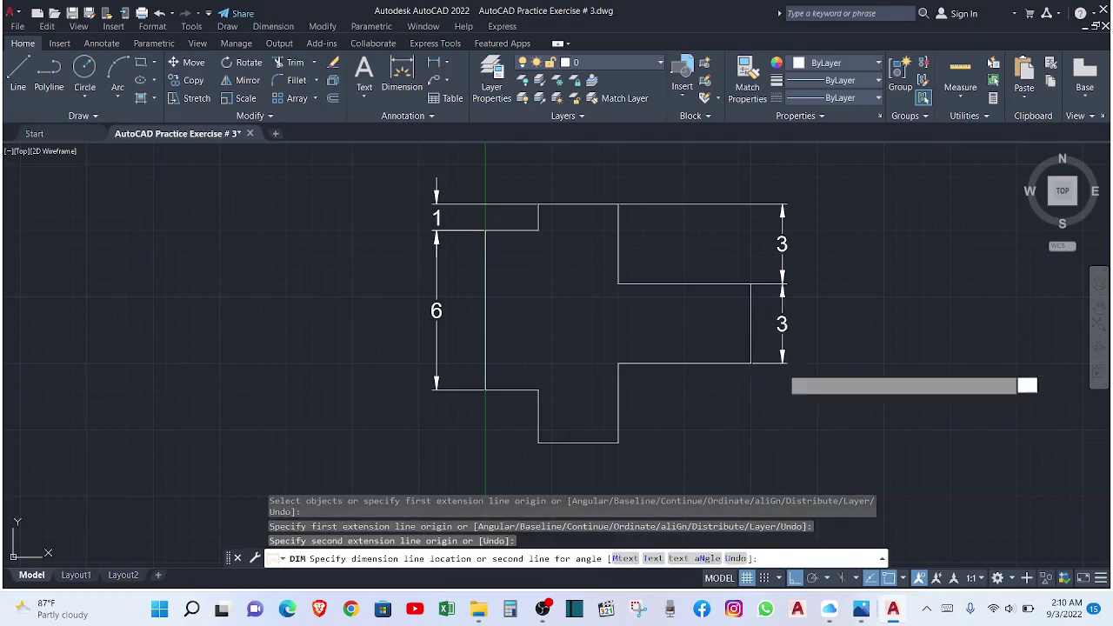
{"action": "left_click", "coordinate": [751, 363]}
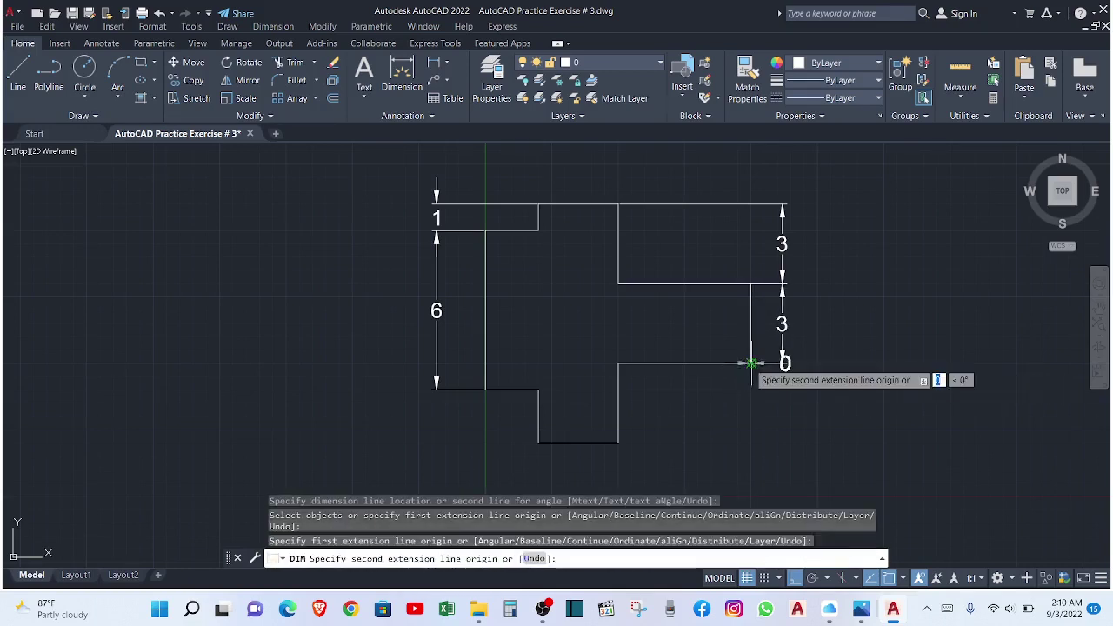
{"action": "left_click", "coordinate": [617, 443]}
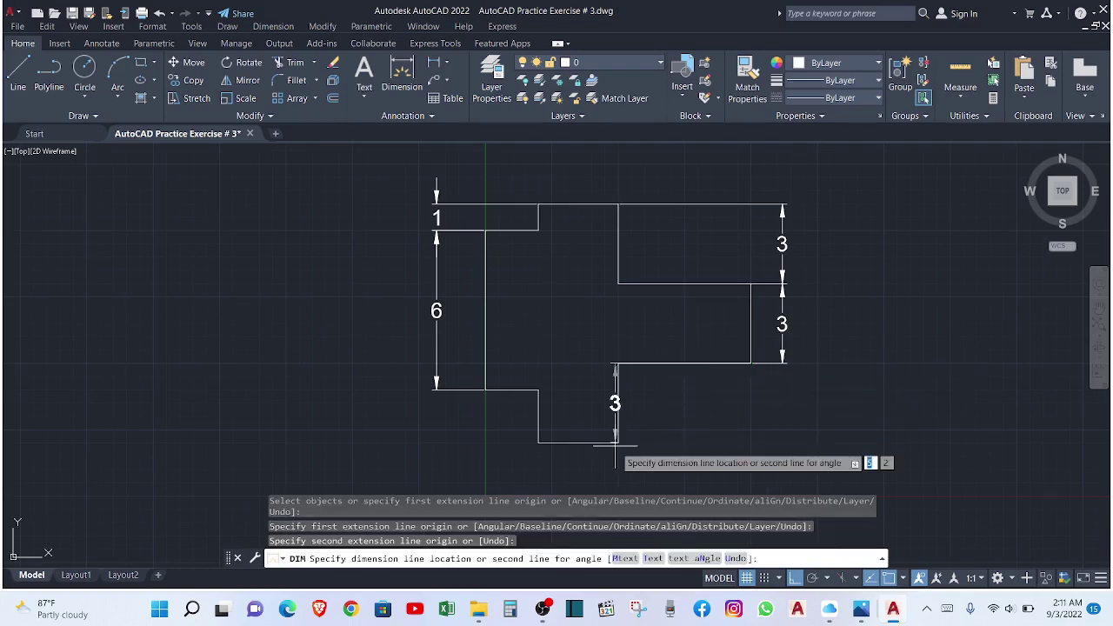
{"action": "left_click", "coordinate": [782, 434]}
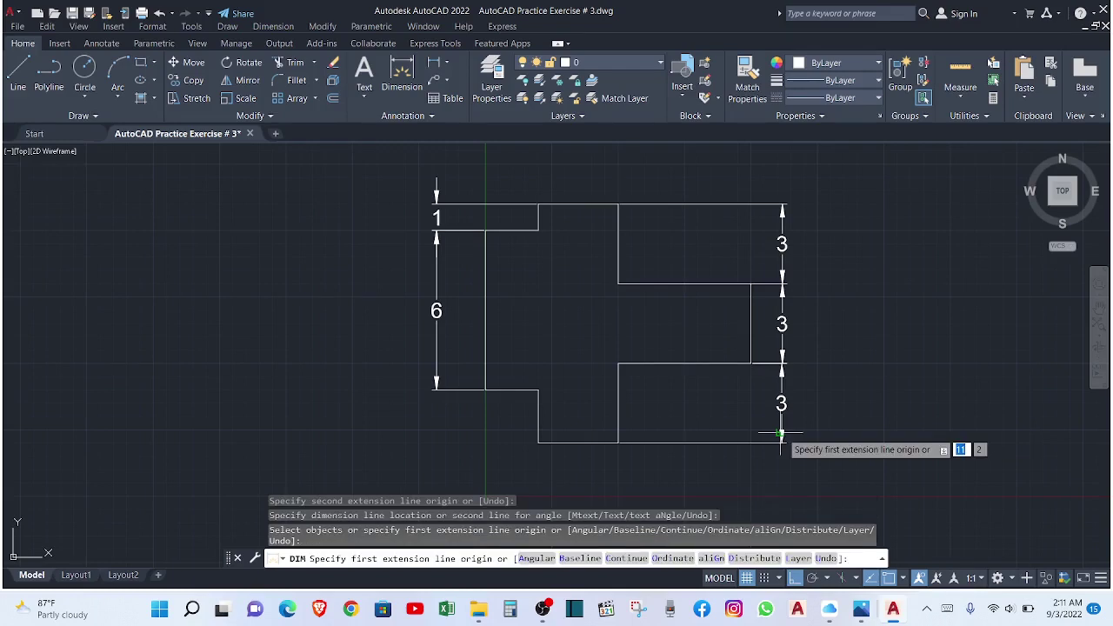
Step: Add horizontal dimensions 5, 3 and 2 in a row below the profile
{"action": "left_click", "coordinate": [750, 363]}
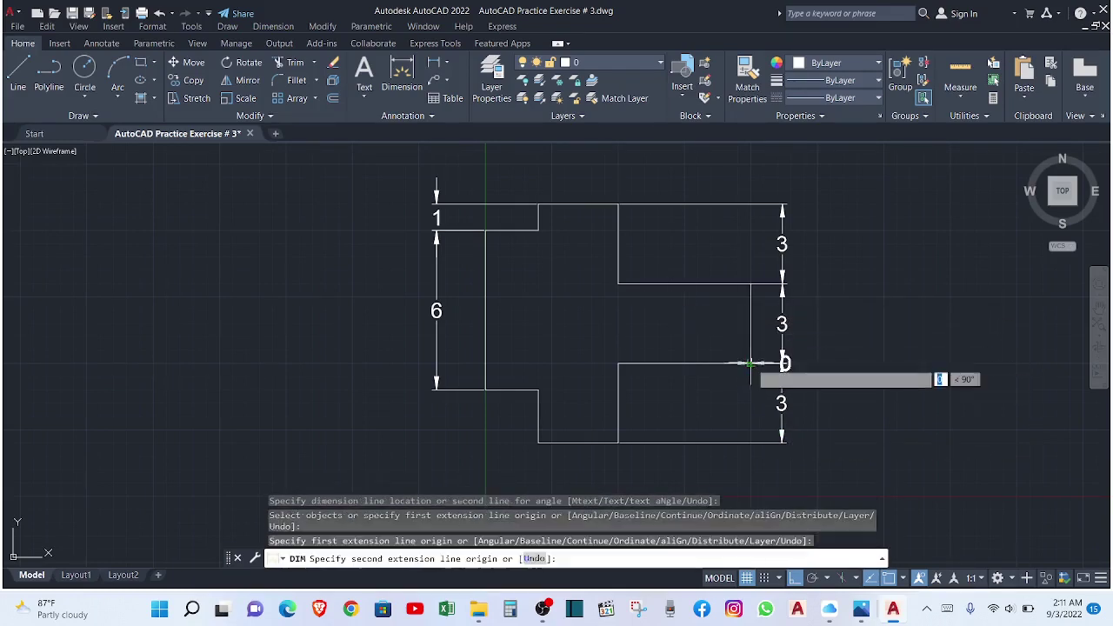
{"action": "left_click", "coordinate": [618, 364]}
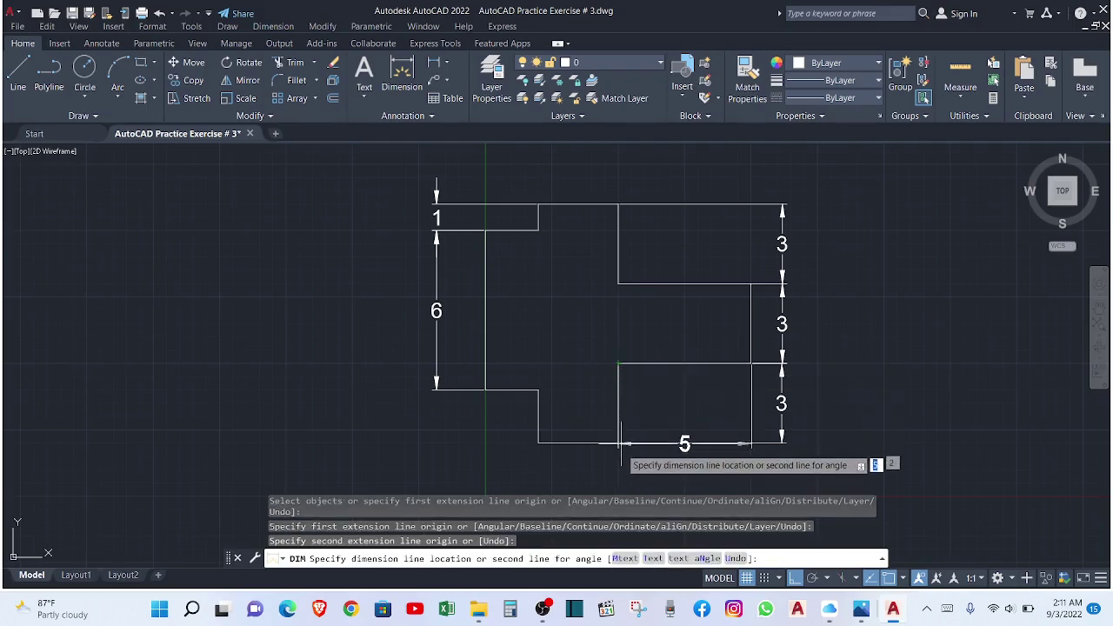
{"action": "left_click", "coordinate": [618, 472]}
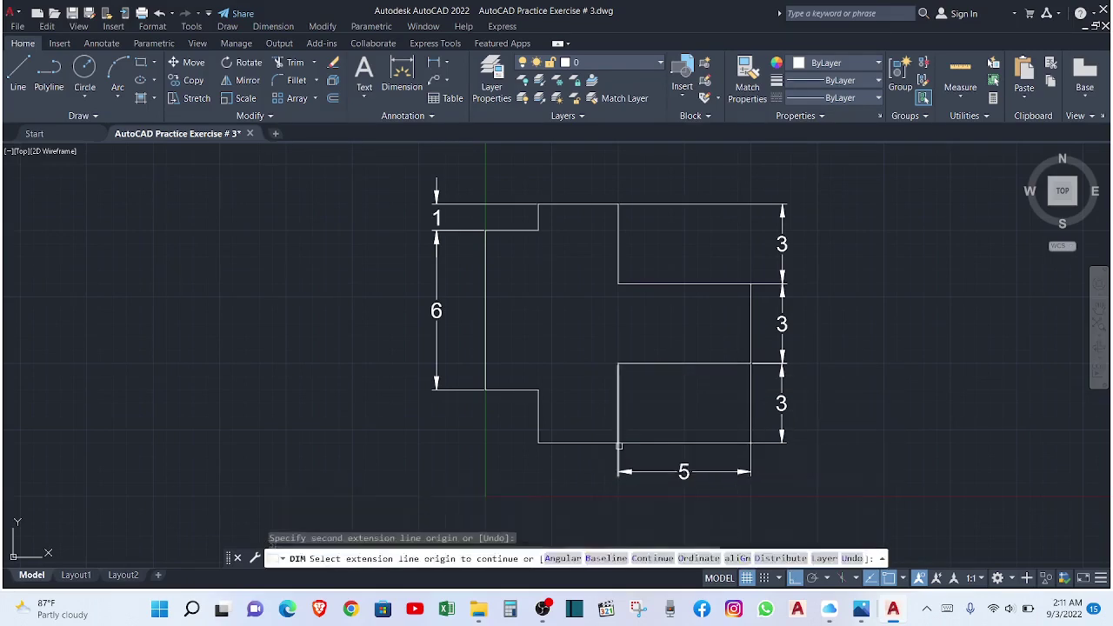
{"action": "left_click", "coordinate": [617, 444]}
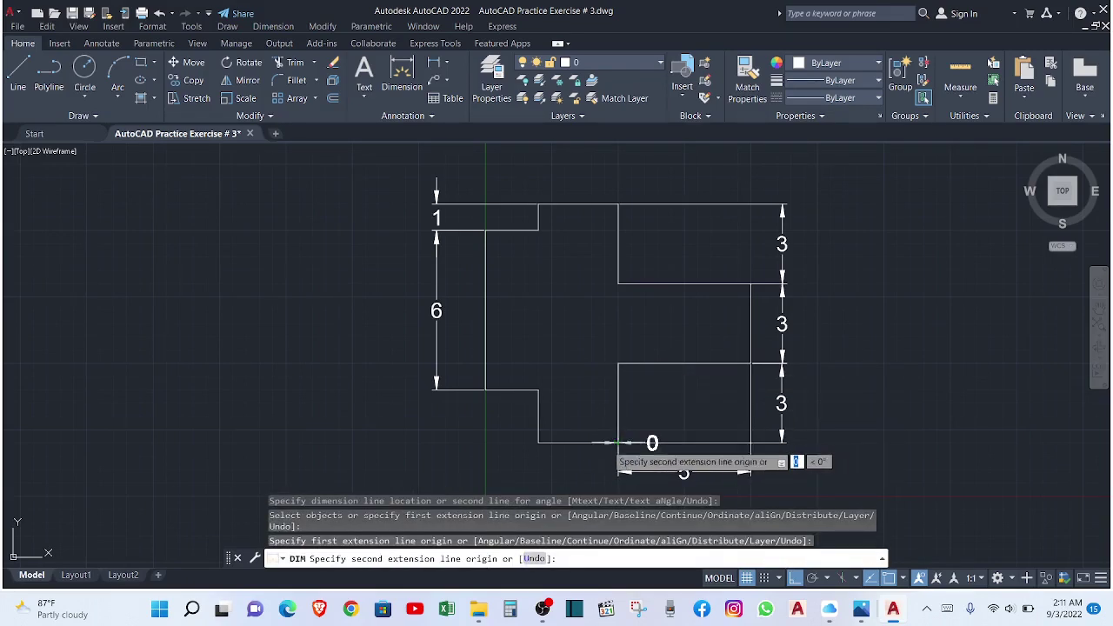
{"action": "left_click", "coordinate": [538, 443]}
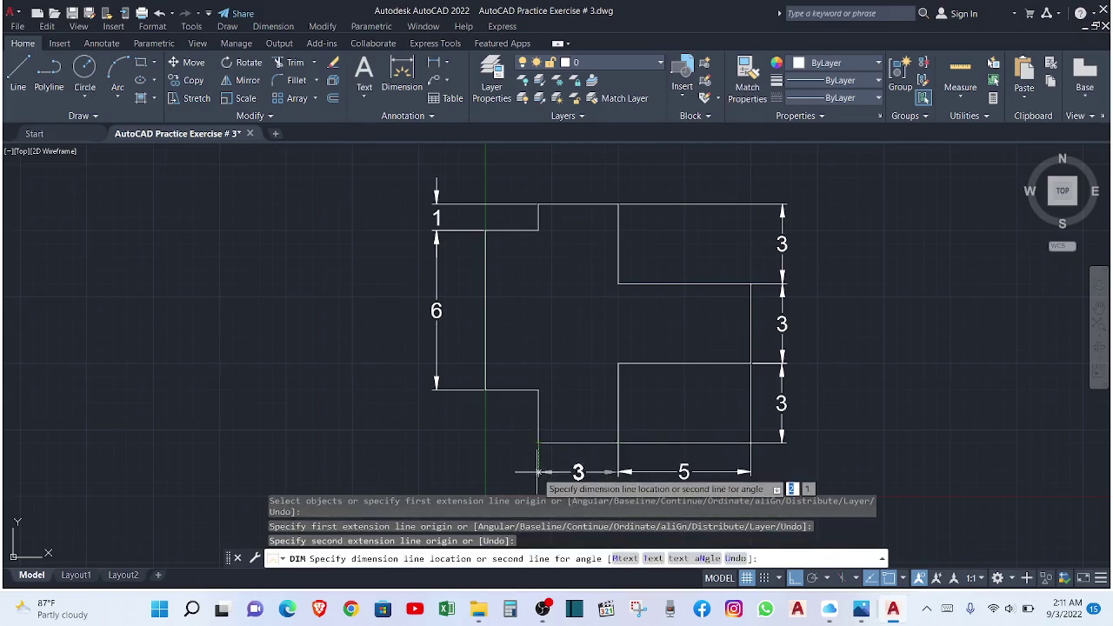
{"action": "left_click", "coordinate": [538, 472]}
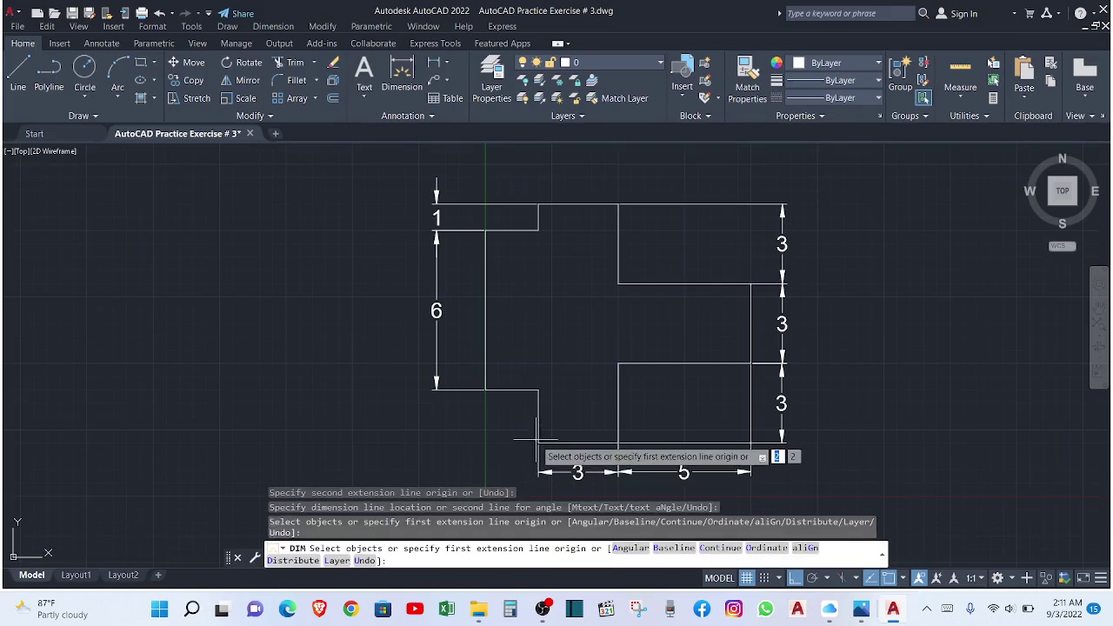
{"action": "left_click", "coordinate": [538, 444]}
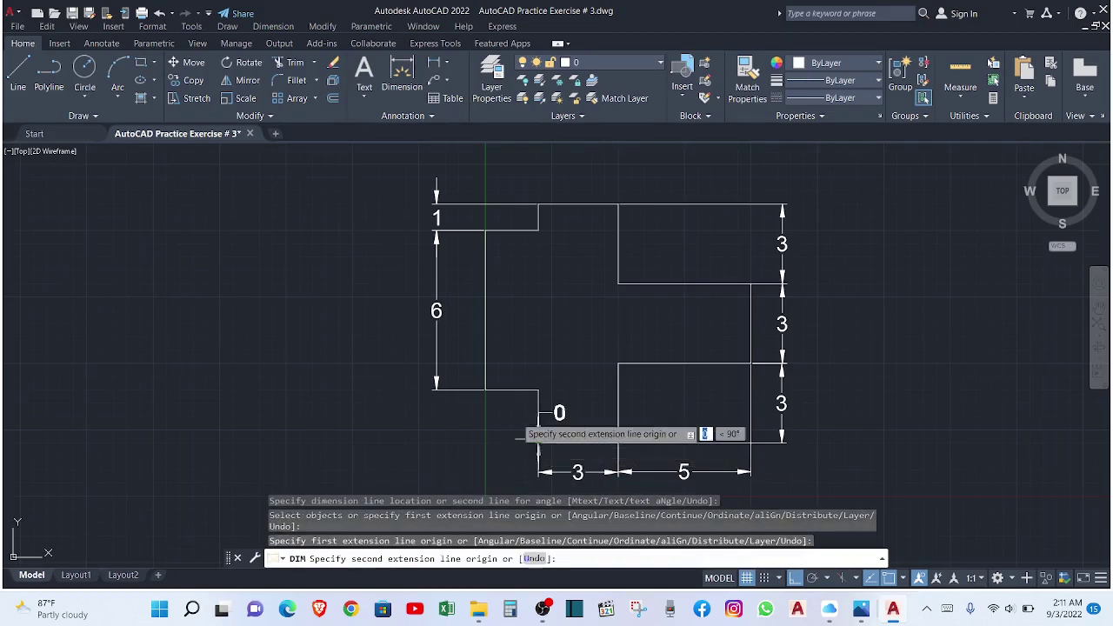
{"action": "left_click", "coordinate": [485, 390]}
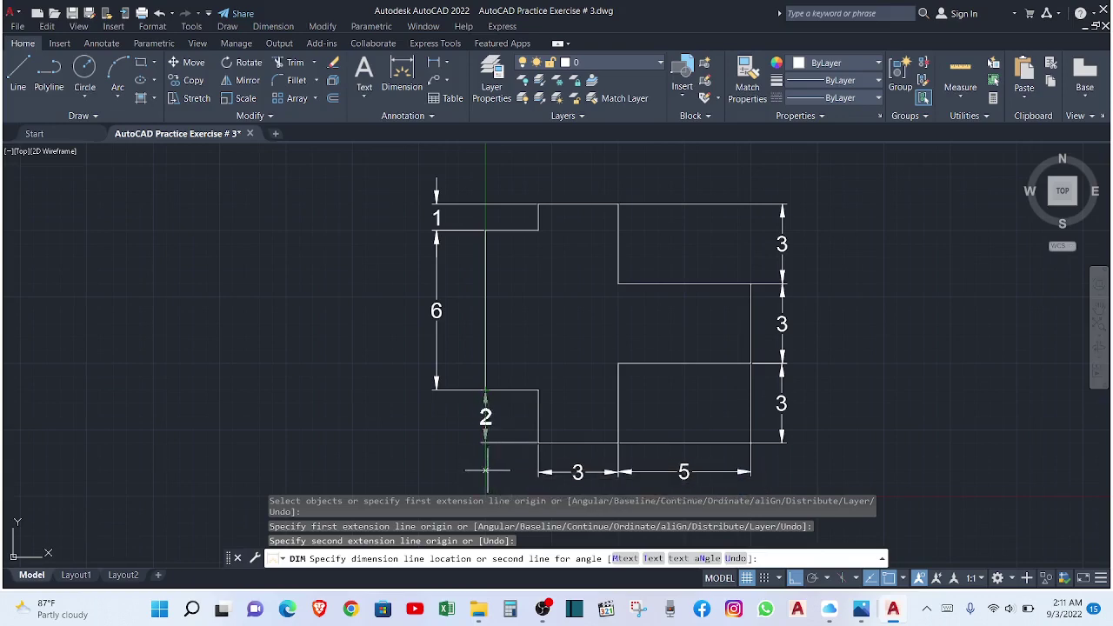
{"action": "left_click", "coordinate": [492, 472]}
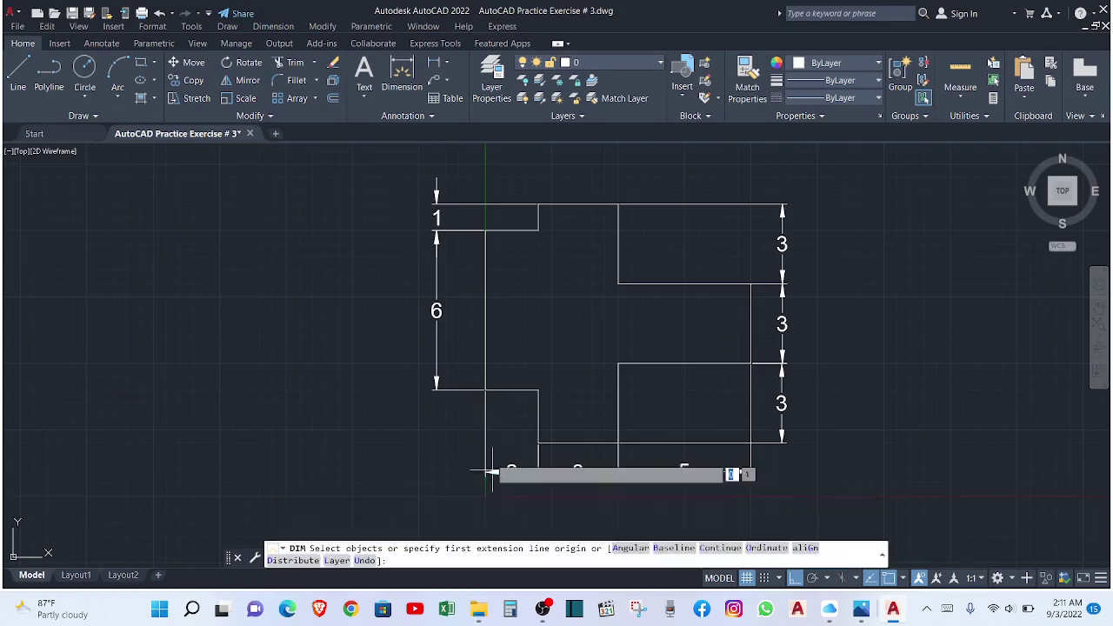
Step: Add the vertical 2 dimension below the left 6 and finish dimensioning
{"action": "left_click", "coordinate": [538, 442]}
{"action": "left_click", "coordinate": [538, 391]}
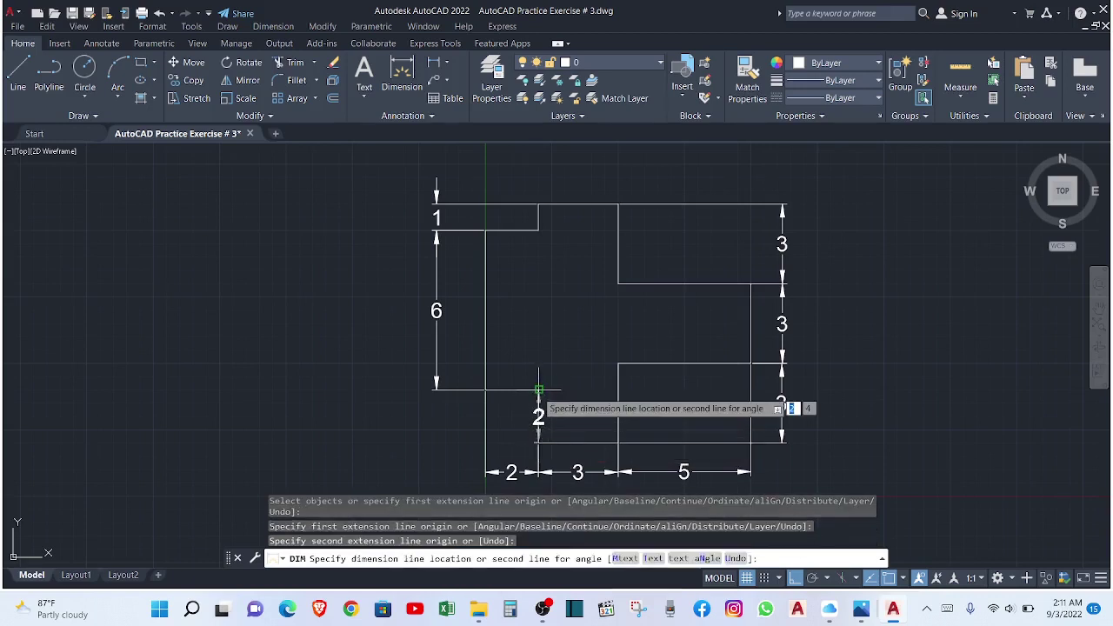
{"action": "left_click", "coordinate": [435, 391]}
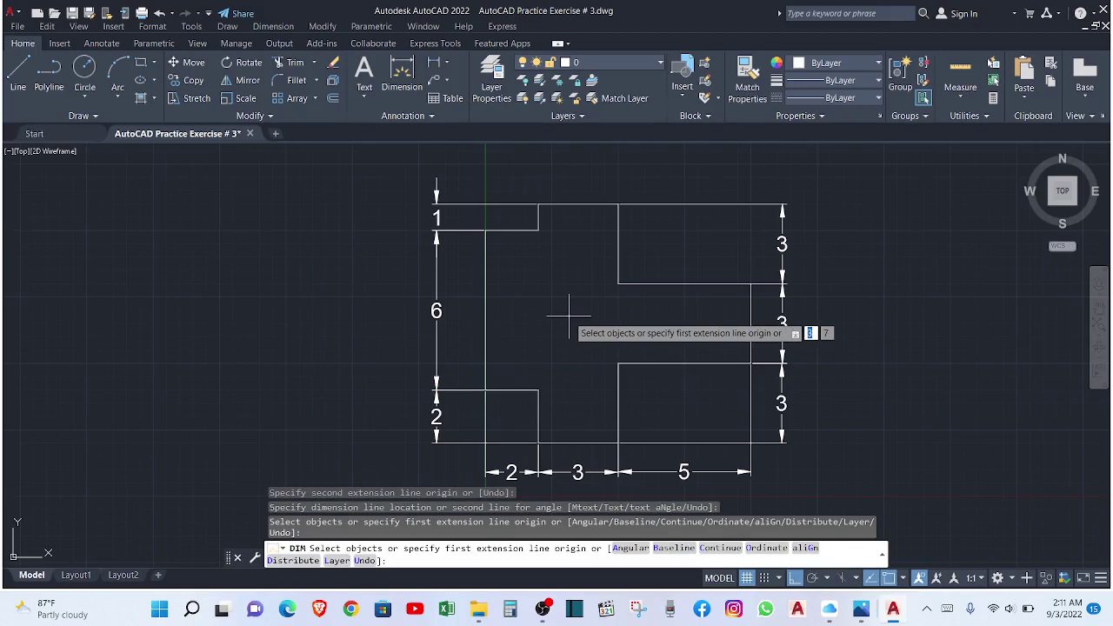
{"action": "key", "text": "Return"}
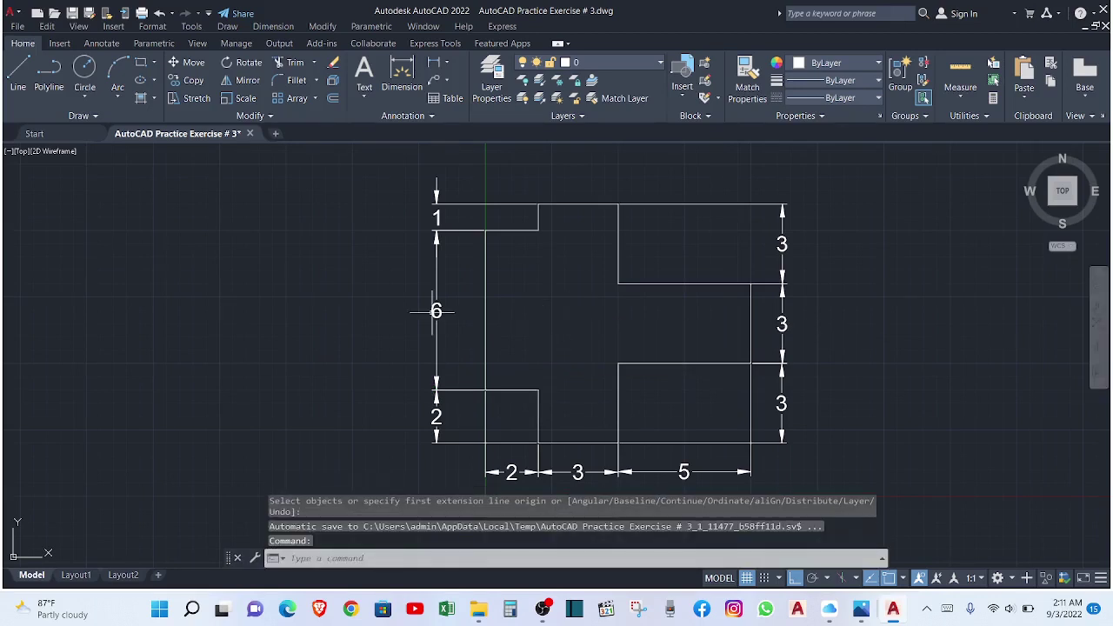
Step: Apply a Gradient hatch inside the cross profile from the Hatch dropdown
{"action": "left_click", "coordinate": [154, 98]}
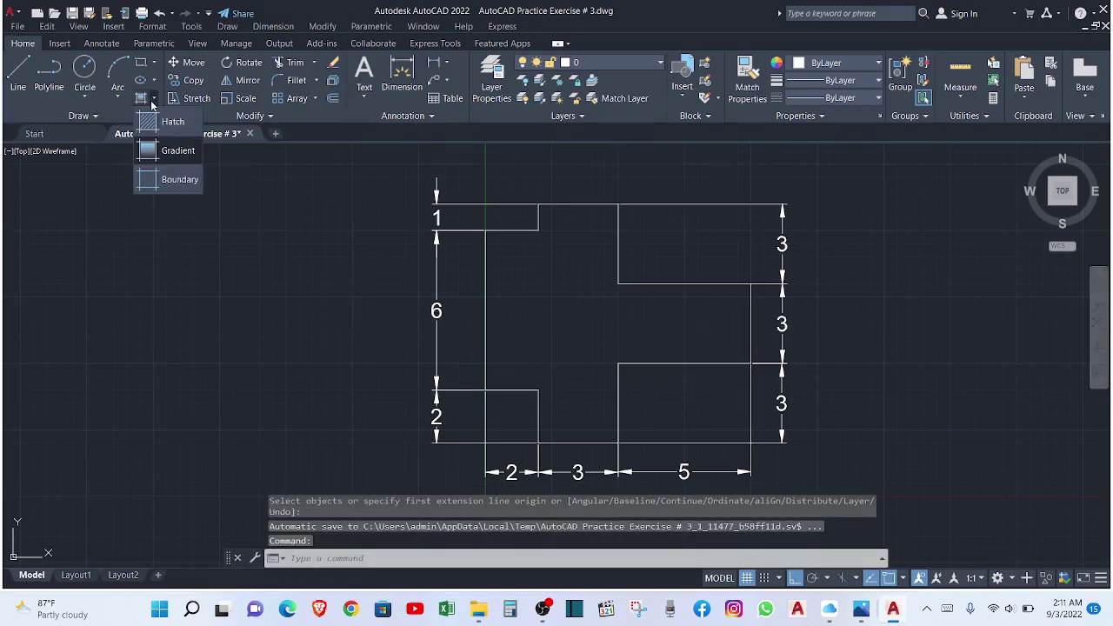
{"action": "left_click", "coordinate": [173, 150]}
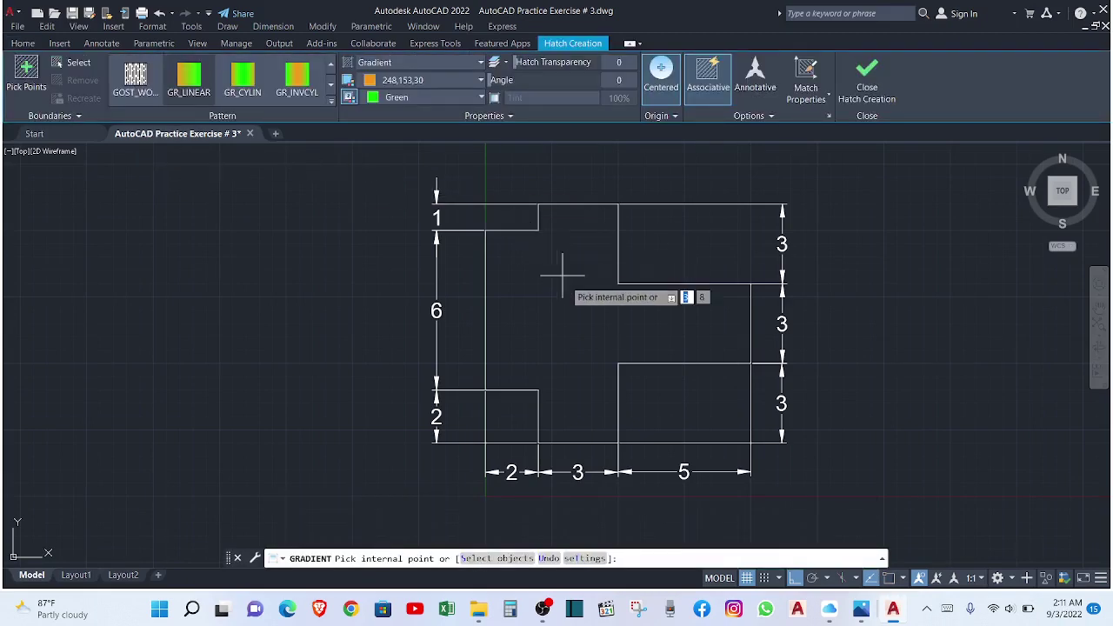
{"action": "left_click", "coordinate": [570, 273]}
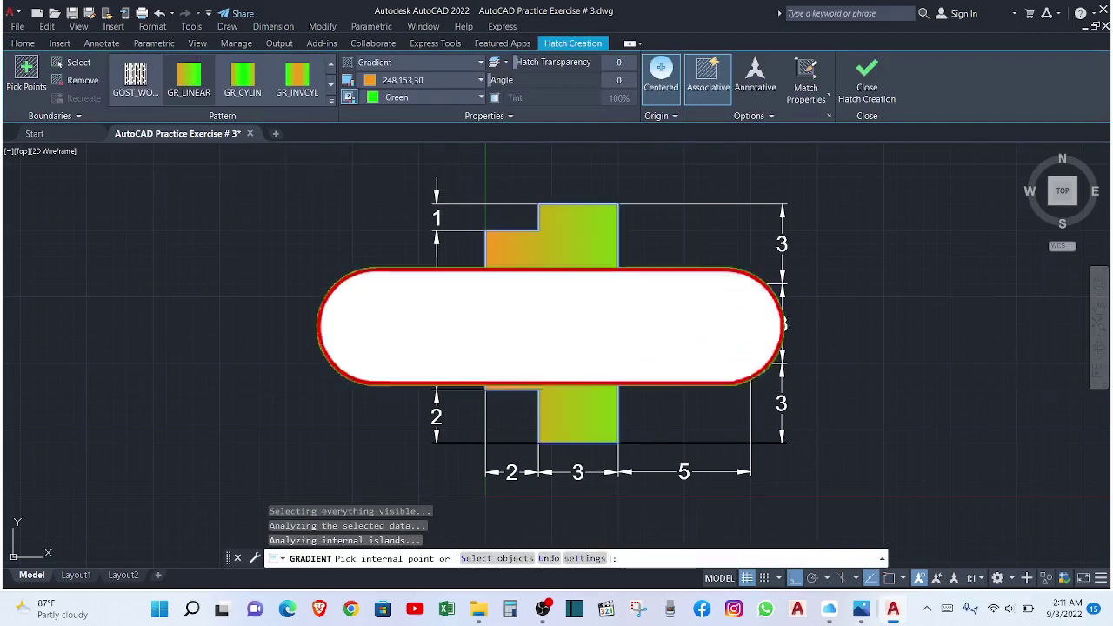
{"action": "key", "text": "Escape"}
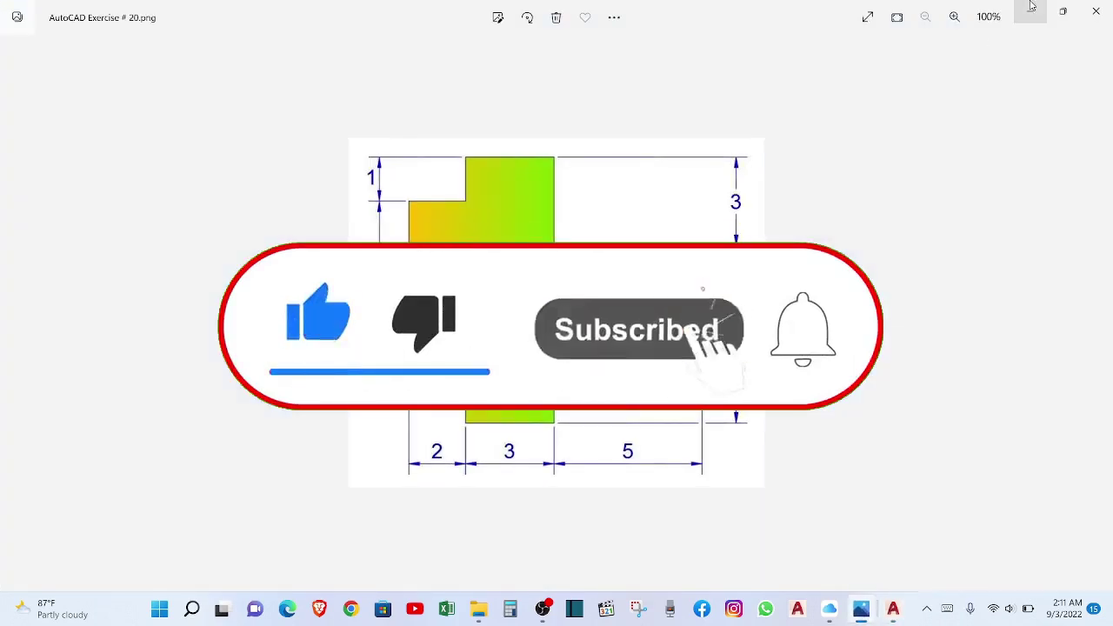
Step: Restore down the Photos reference image and move it to the left beside the gradient-filled drawing
{"action": "left_click", "coordinate": [1063, 11]}
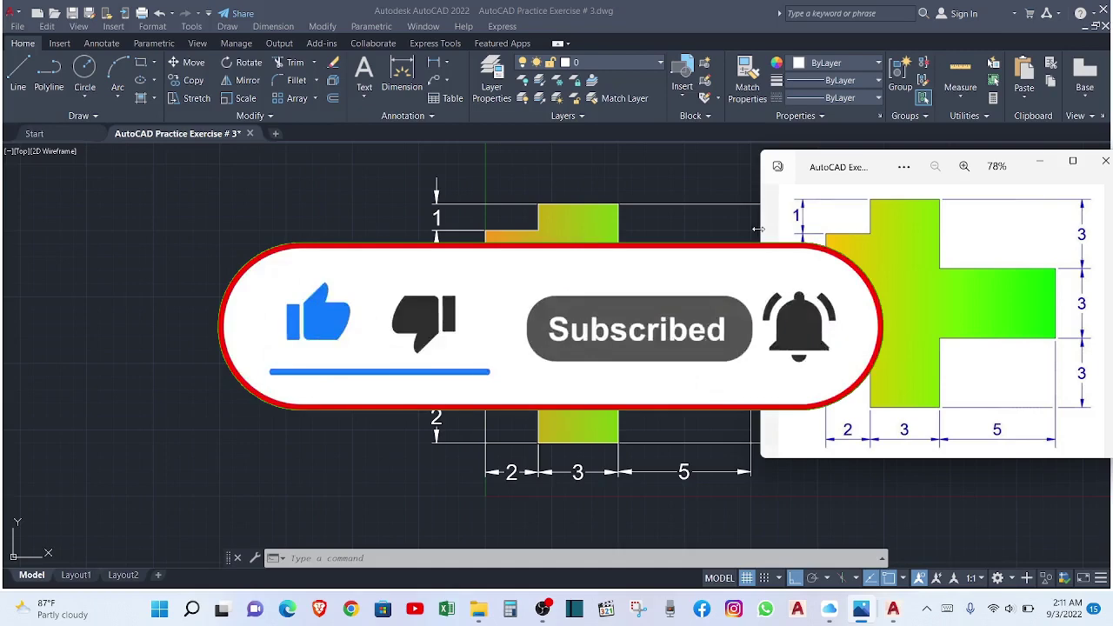
{"action": "mouse_move", "coordinate": [864, 167]}
{"action": "left_mouse_down"}
{"action": "mouse_move", "coordinate": [884, 167]}
{"action": "mouse_move", "coordinate": [141, 162]}
{"action": "left_mouse_up"}
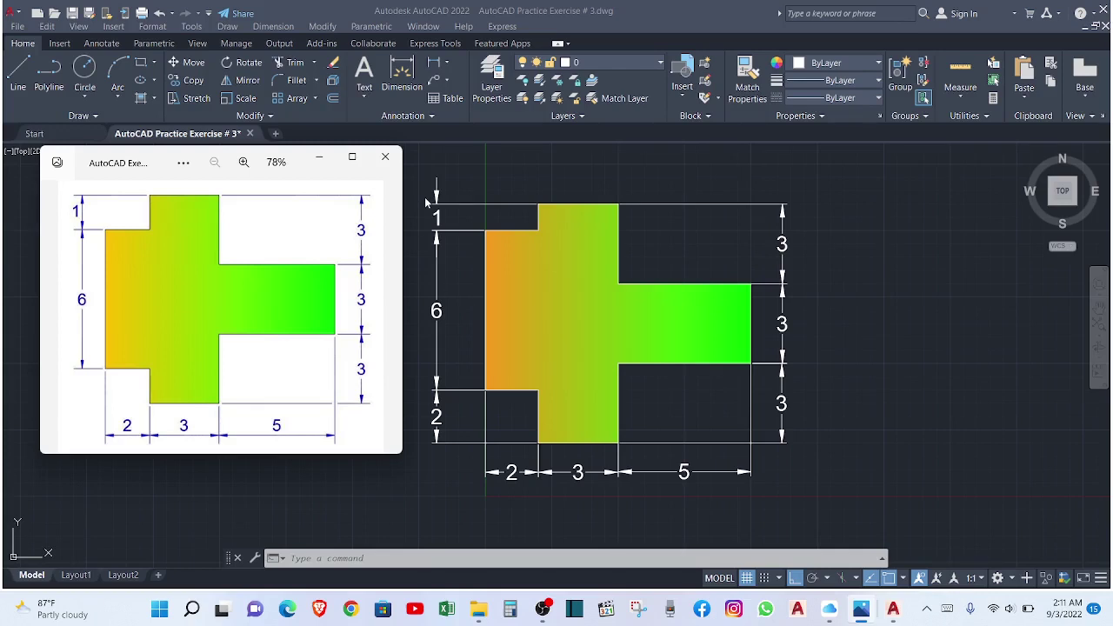